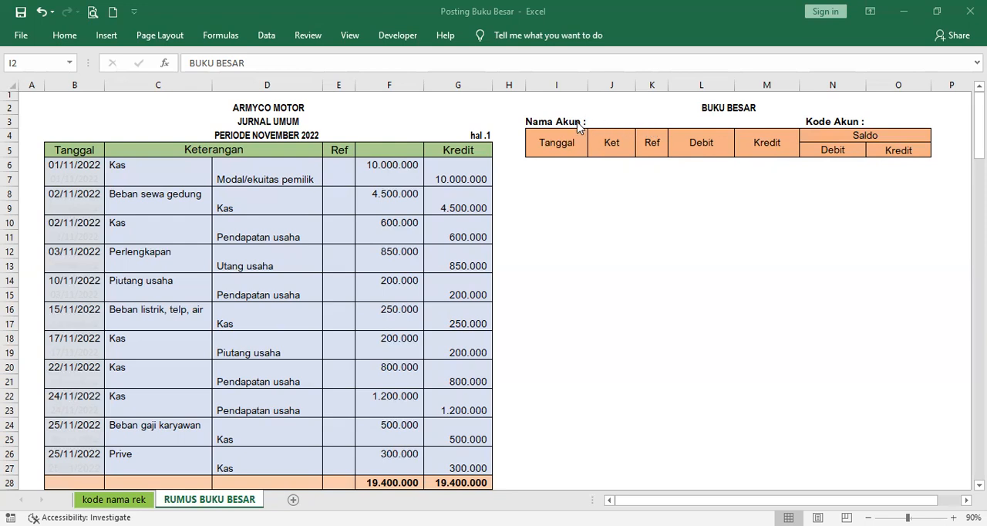
Step: Review the full list of account names and codes on the "kode nama rek" sheet
click(616, 123)
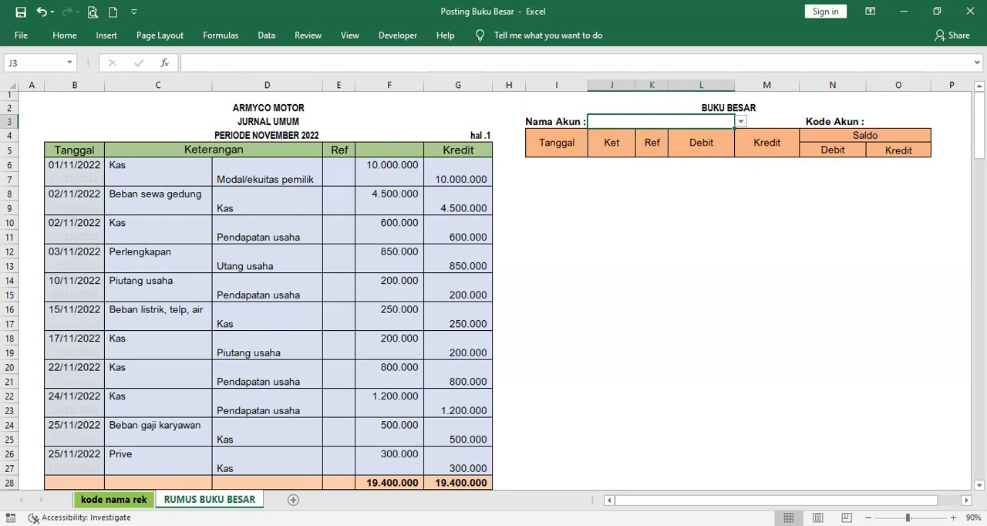
click(113, 499)
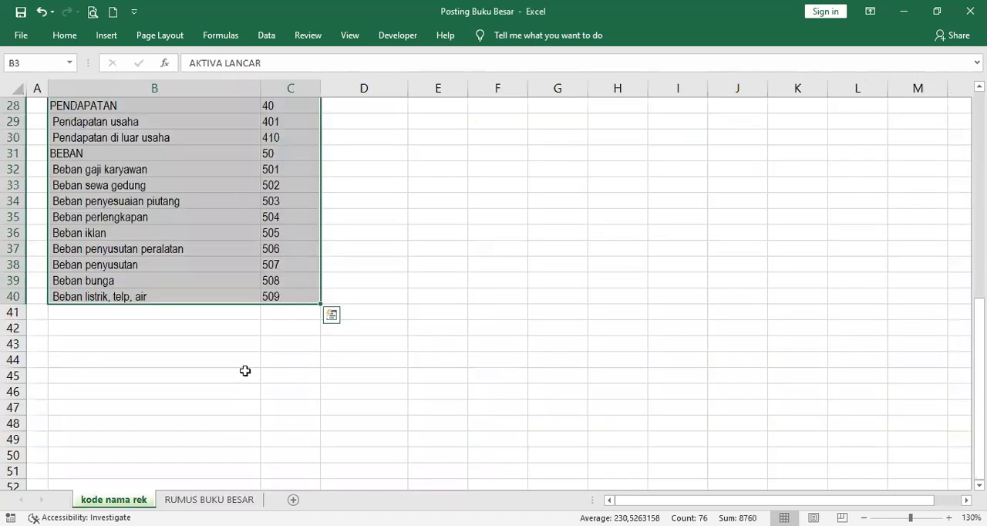
scroll(242, 370, up, 9)
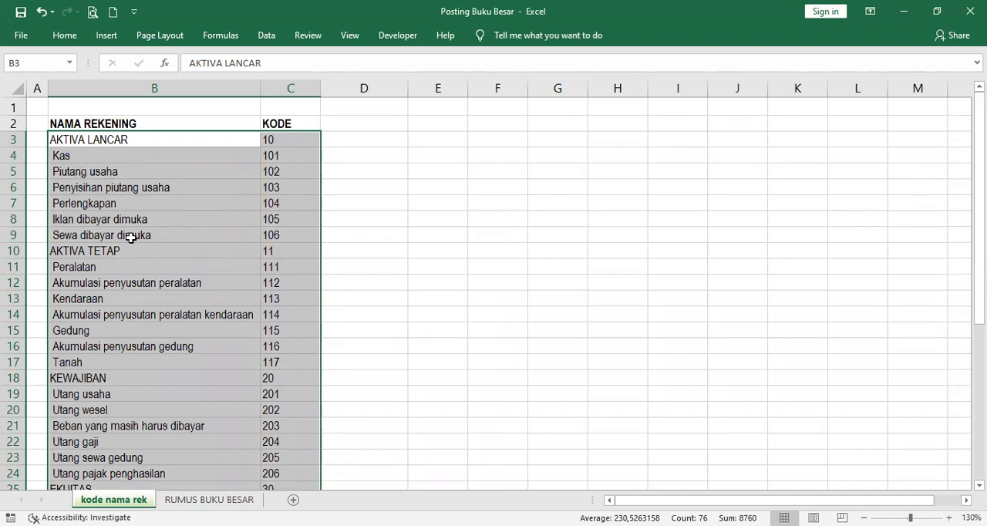
scroll(127, 296, down, 1)
scroll(137, 323, down, 4)
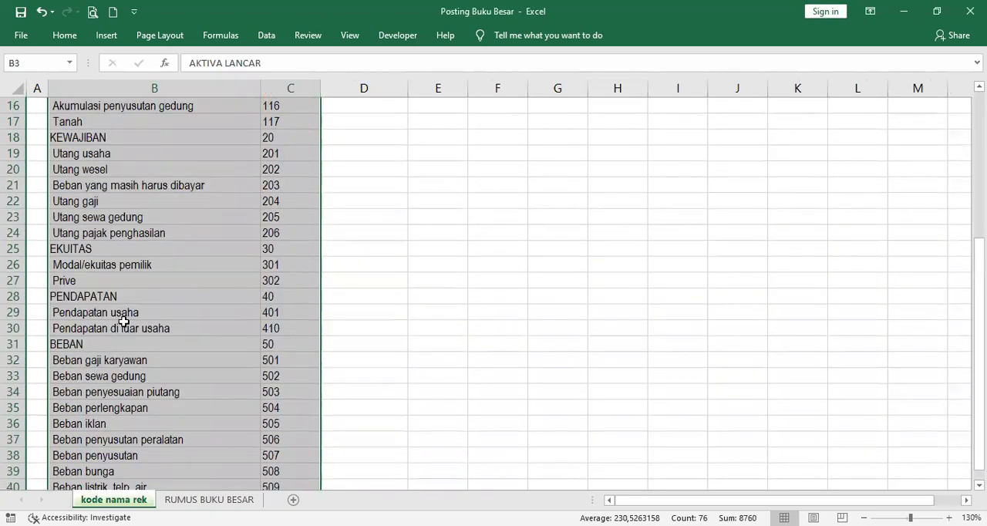
scroll(123, 321, down, 2)
scroll(165, 323, up, 7)
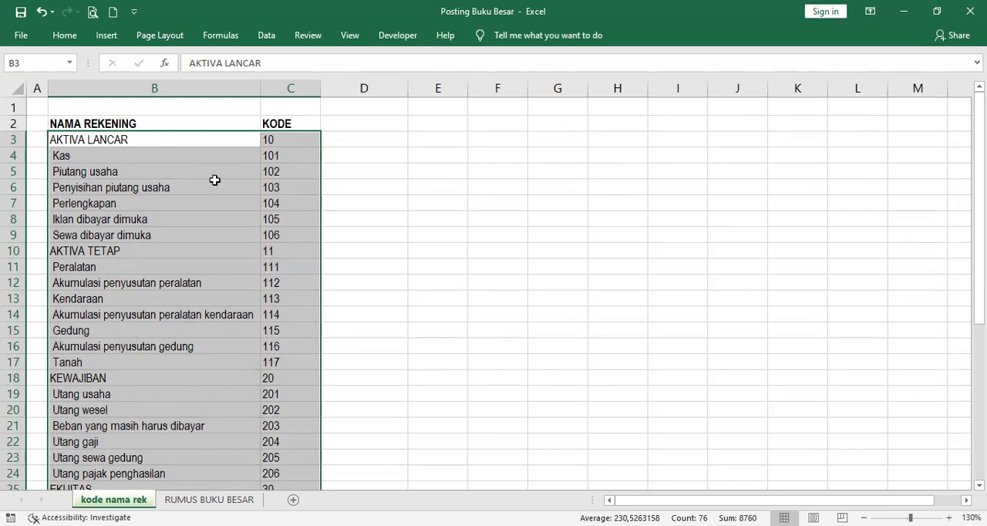
Step: Set the Nama Akun cell J3 on "RUMUS BUKU BESAR" to List validation sourced from 'kode nama rek'!$B$3:$B$40, and check its choices
click(209, 500)
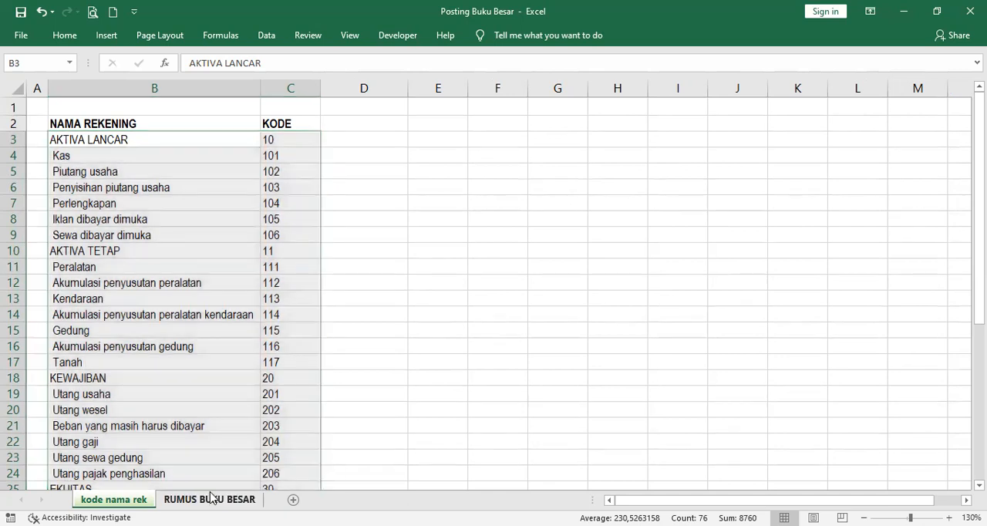
click(630, 118)
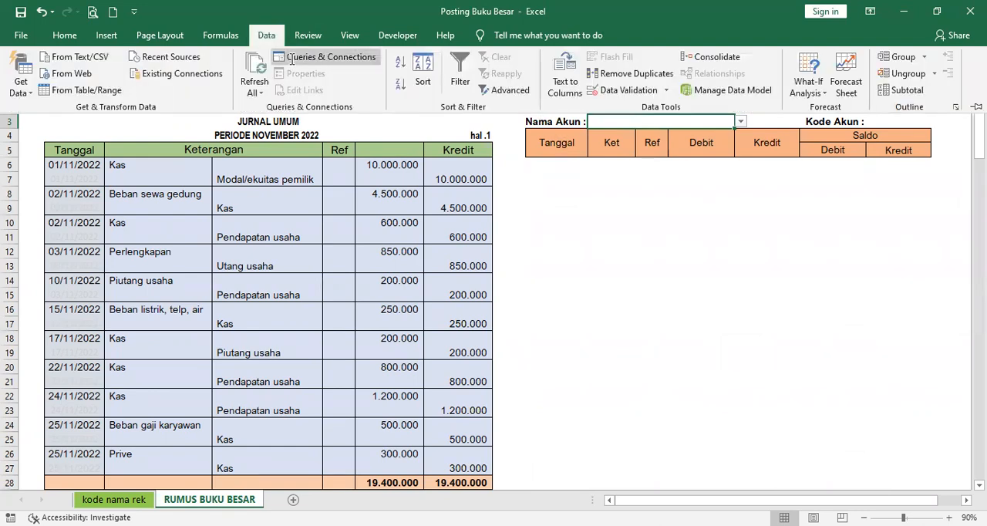
click(617, 91)
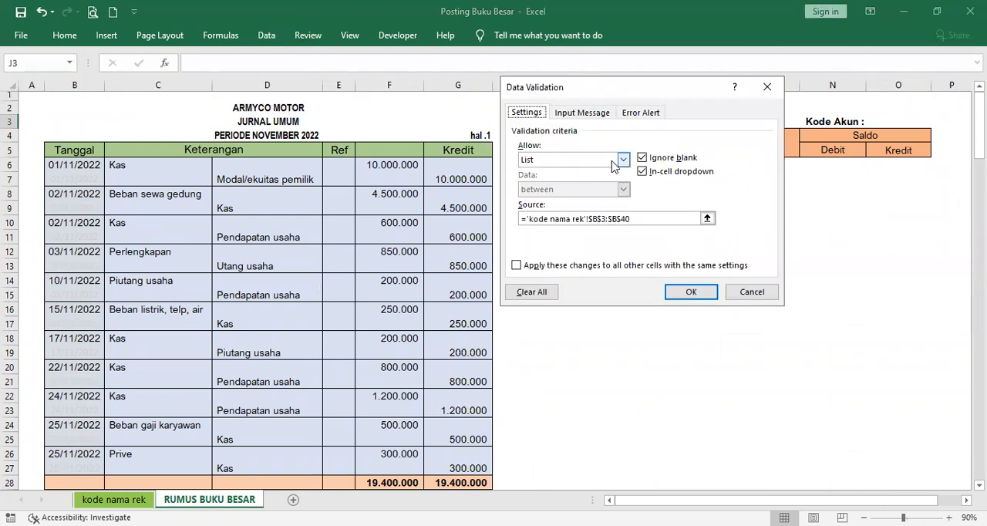
click(623, 161)
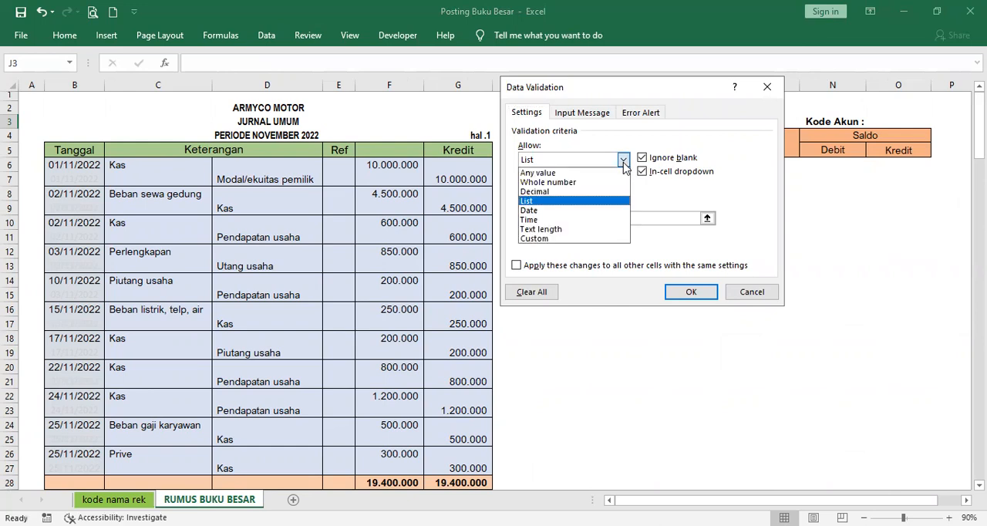
click(600, 202)
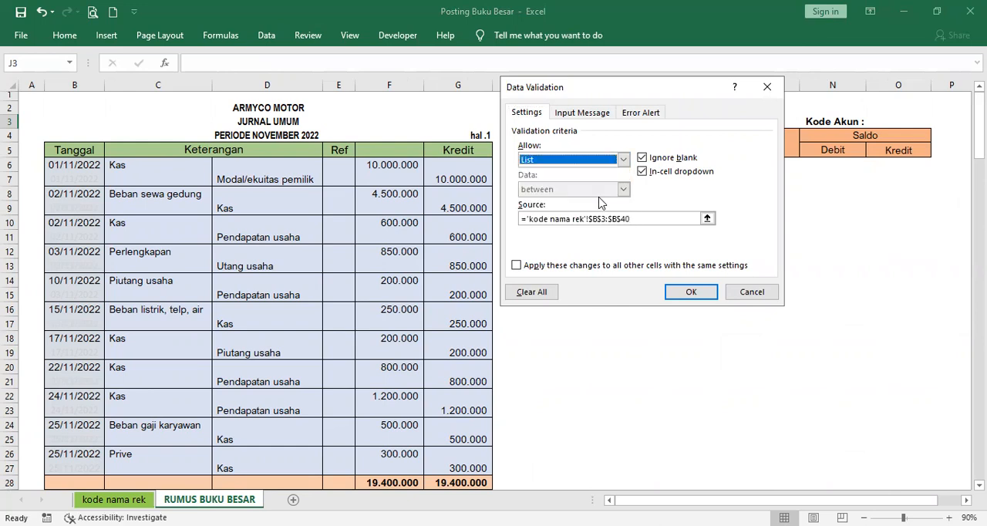
click(686, 219)
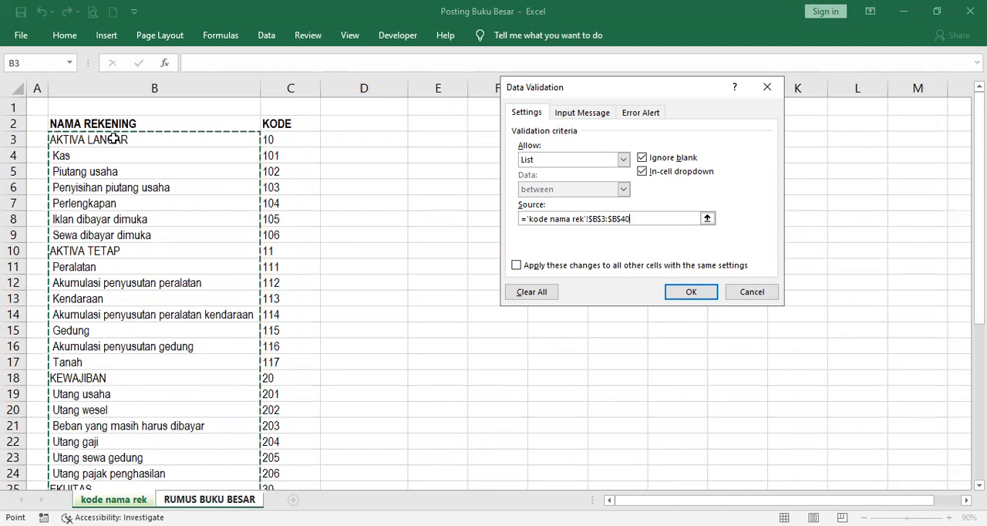
click(113, 139)
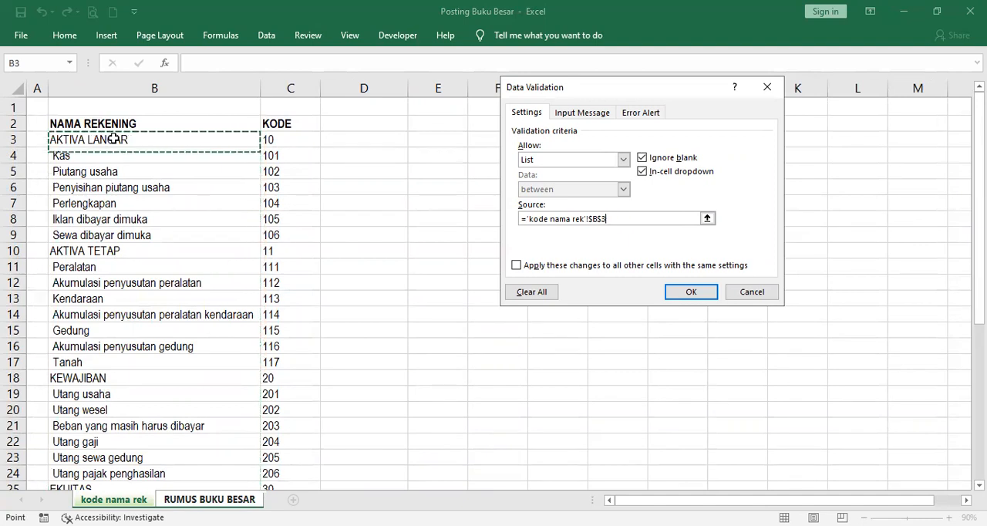
drag(113, 140, 112, 449)
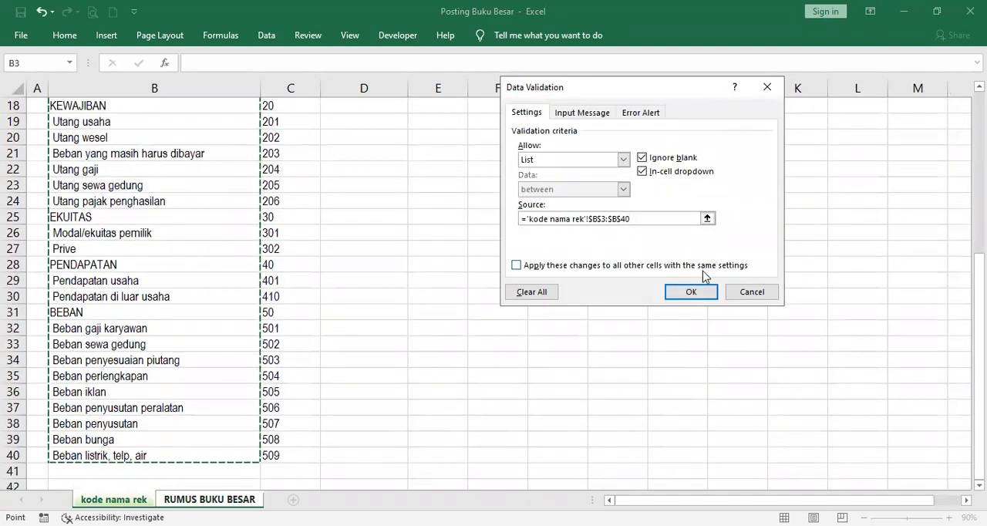
click(698, 289)
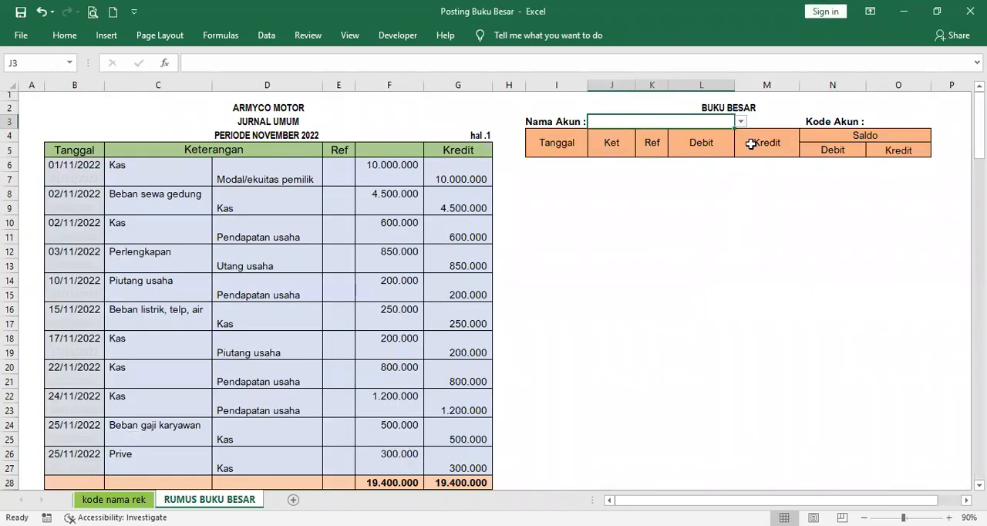
click(740, 122)
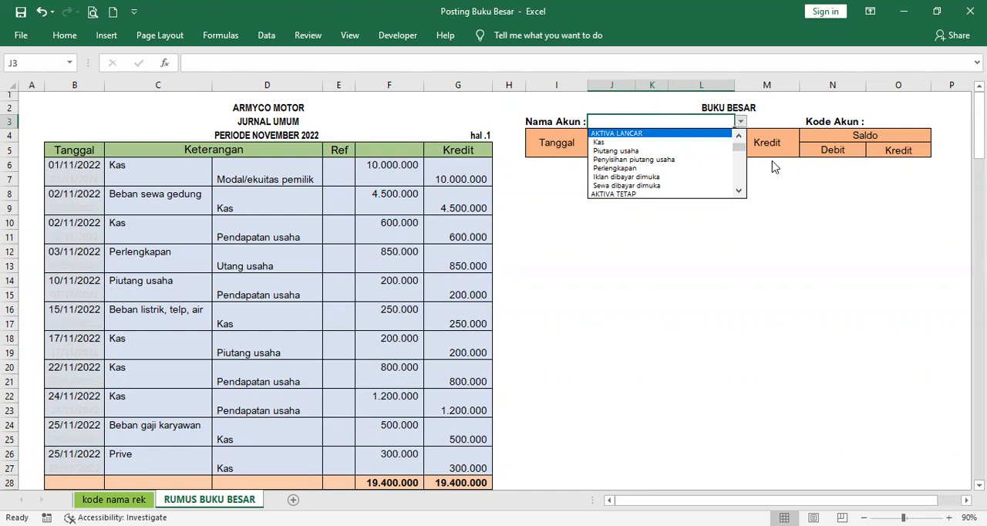
key(Escape)
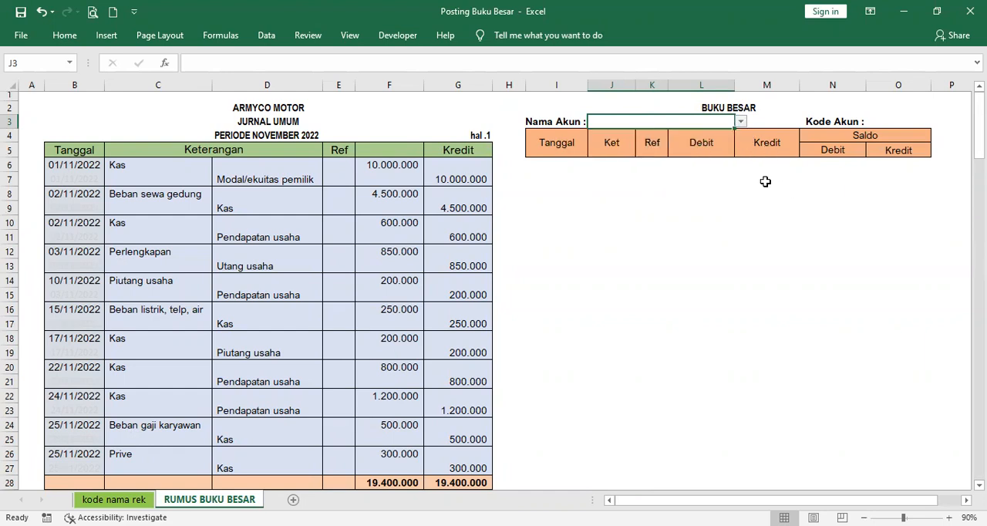
Step: Examine the Kode Akun lookup formula in O3 against the "kode nama rek" table, and the journal's Ref formula in E6
click(886, 123)
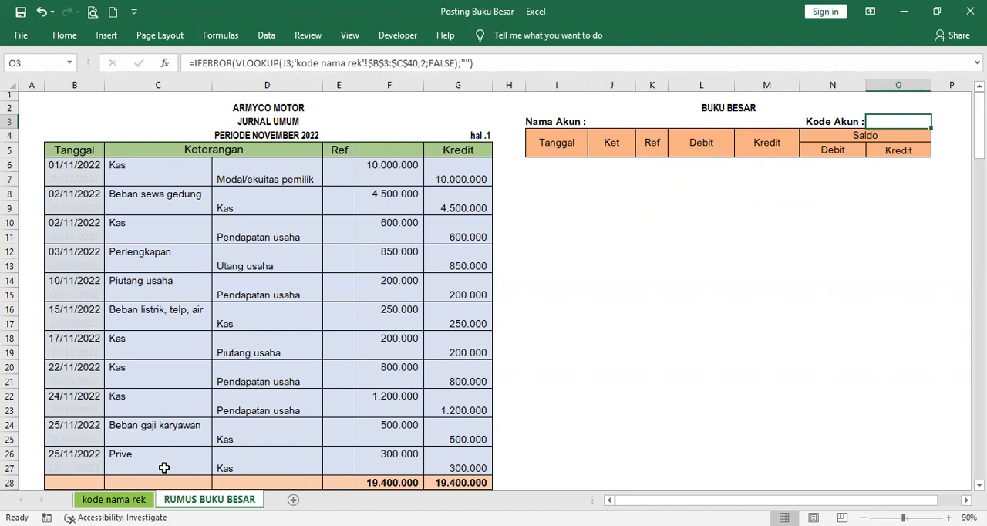
click(137, 501)
scroll(165, 278, up, 6)
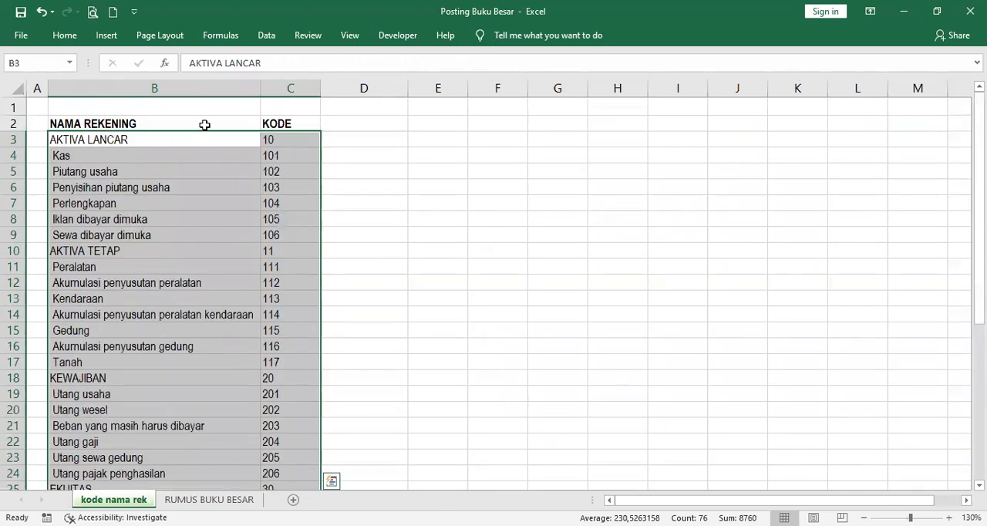
scroll(286, 278, down, 9)
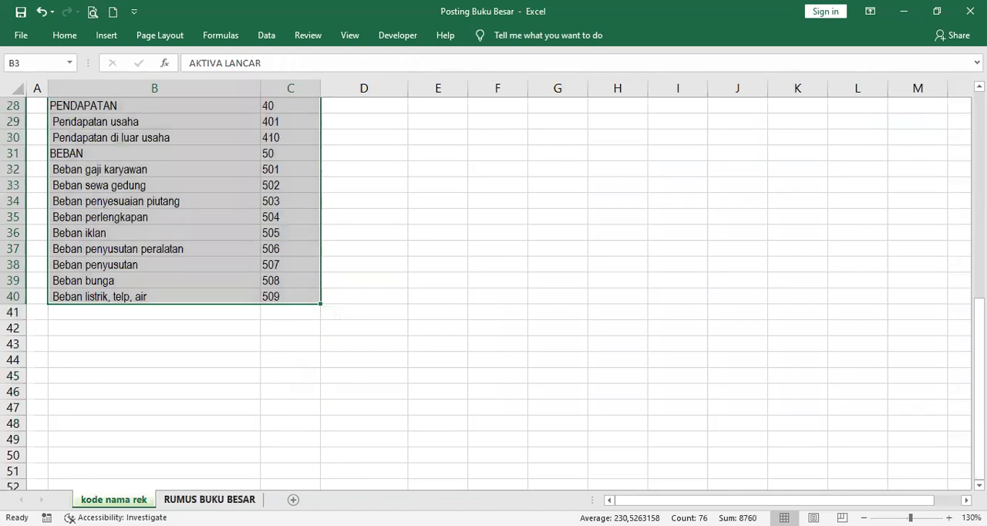
click(209, 499)
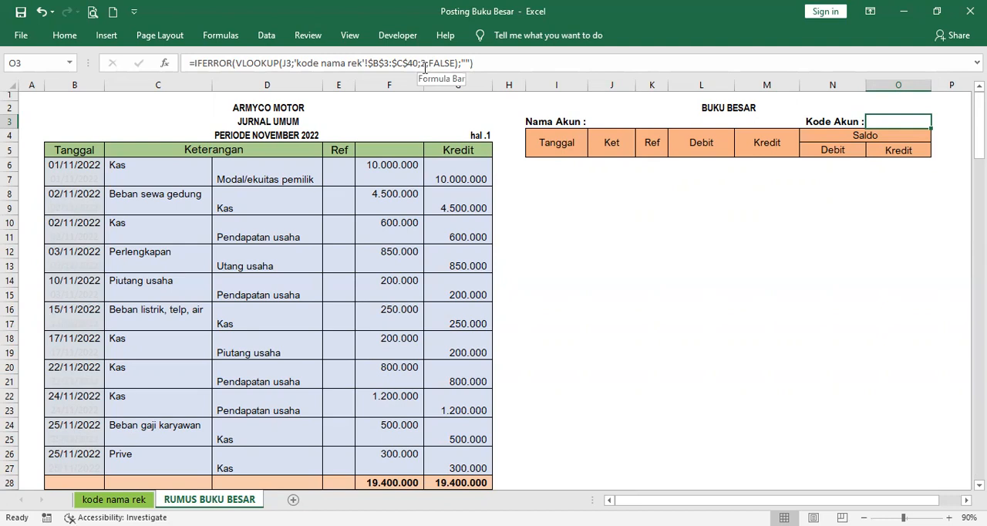
click(113, 499)
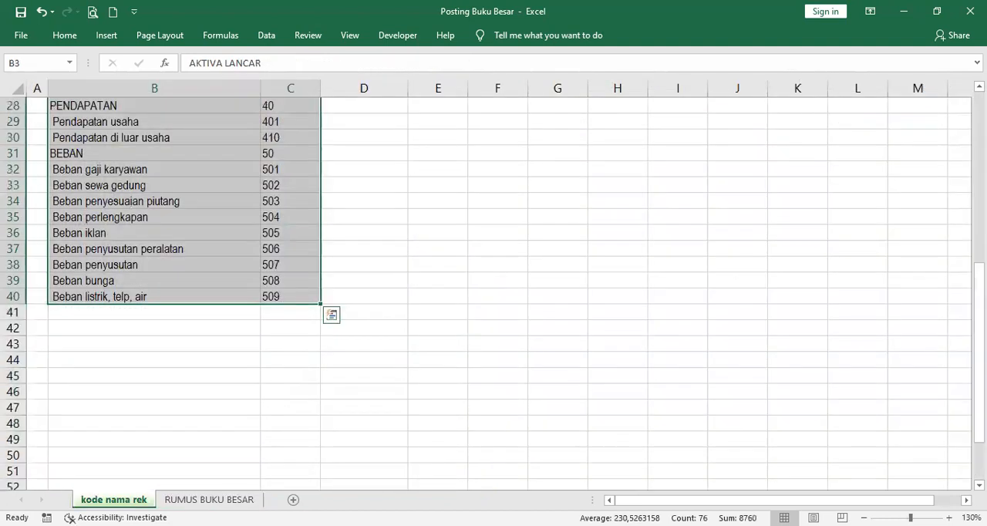
scroll(201, 308, up, 9)
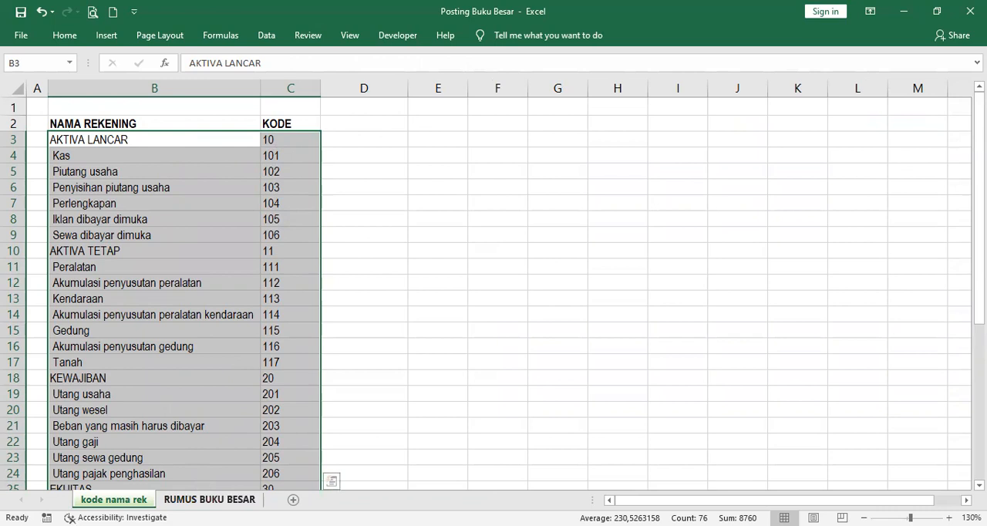
click(209, 498)
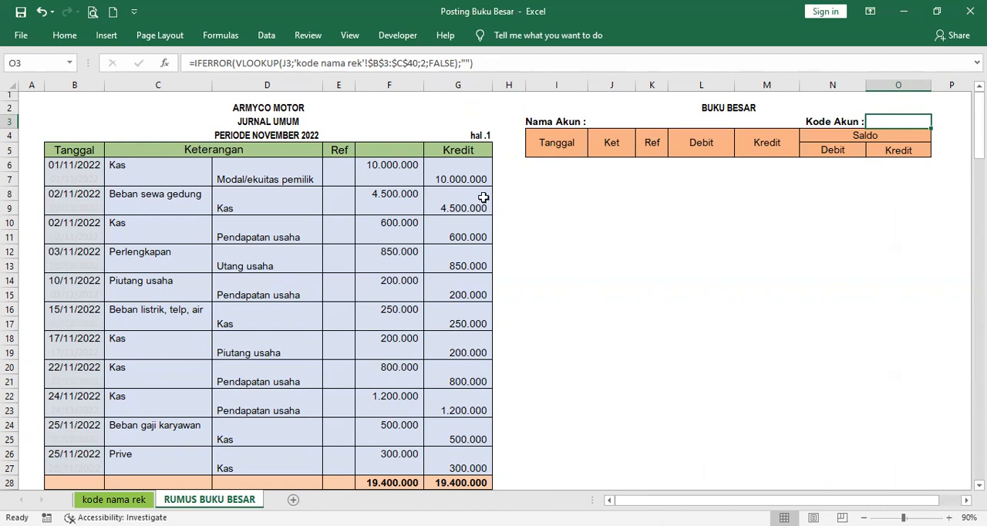
click(340, 166)
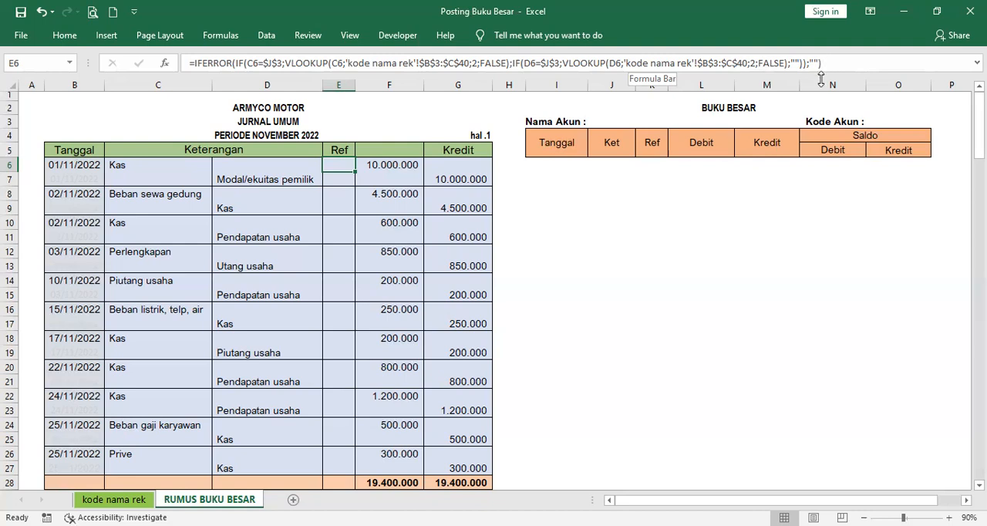
Step: Choose Kas as the Nama Akun in cell J3 of the BUKU BESAR
click(615, 121)
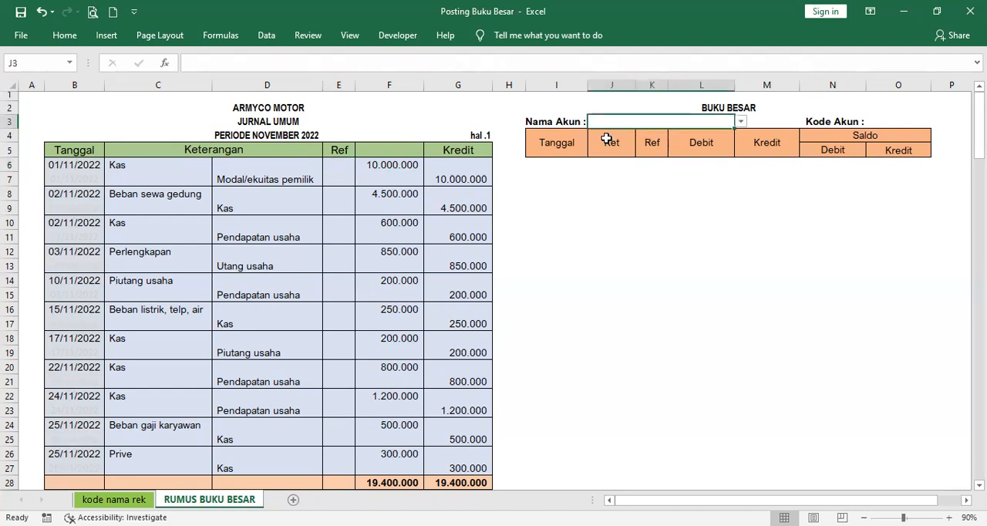
click(739, 122)
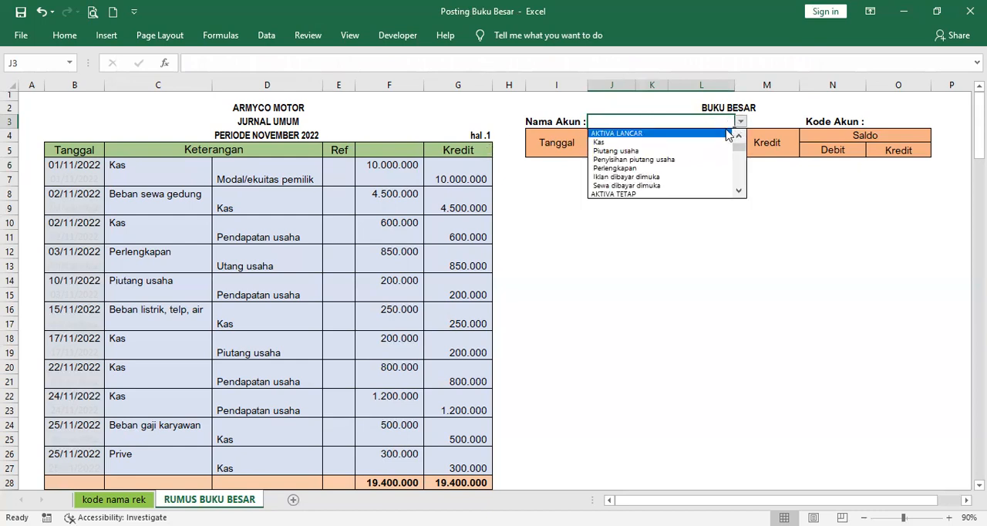
click(715, 143)
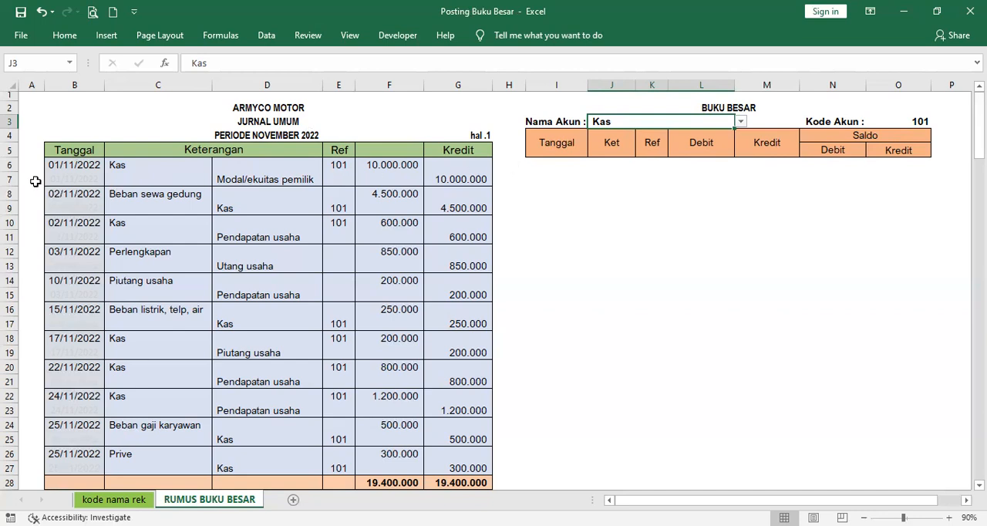
Step: Add the header "No" in A5 and number the journal rows from 1 to 22 in A6:A27
click(33, 151)
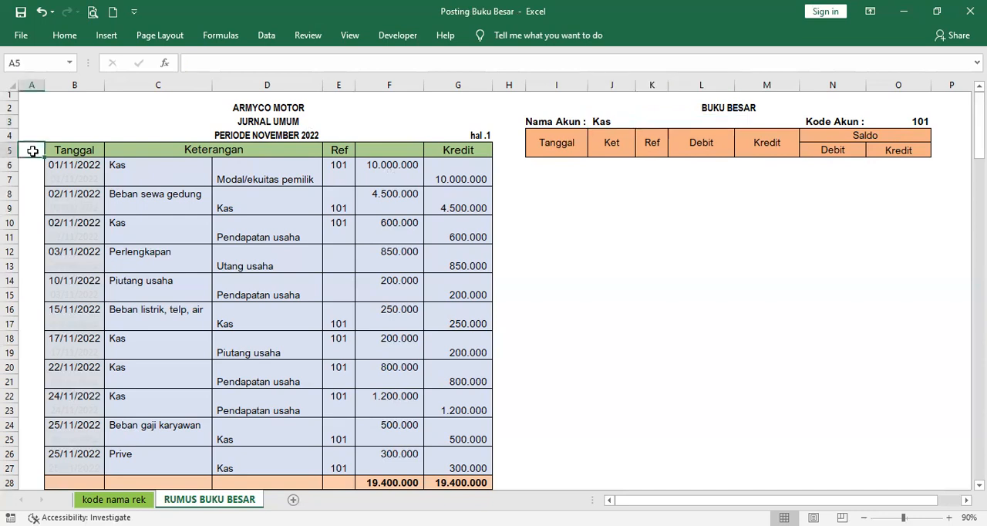
text(No)
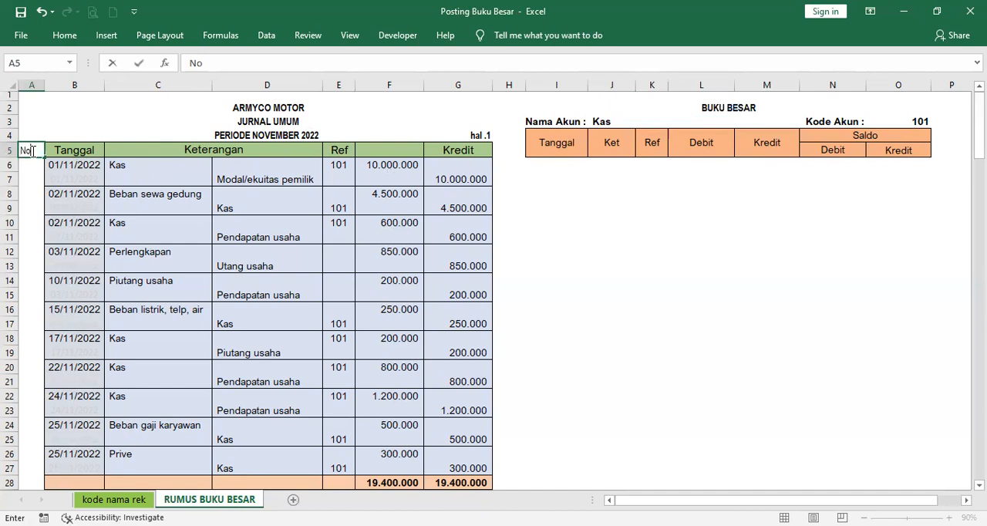
click(33, 166)
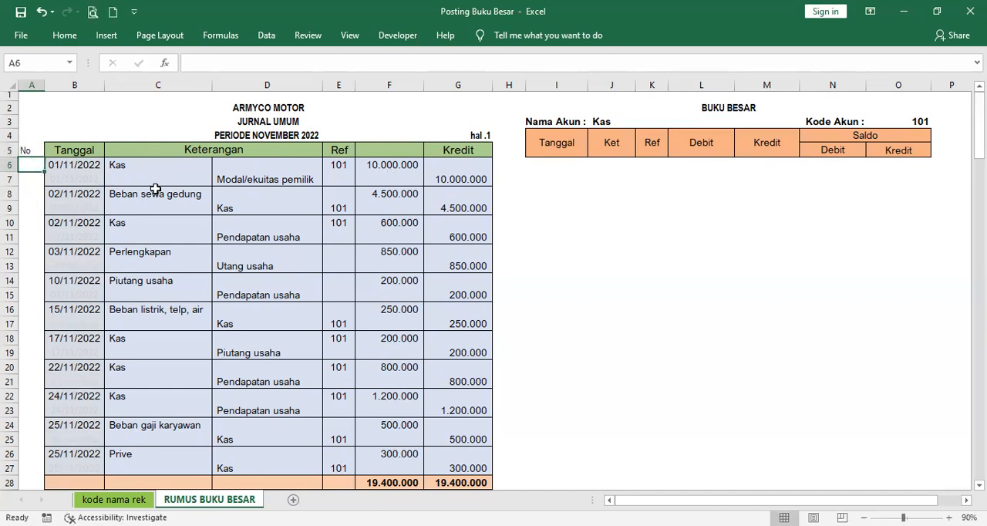
text(1)
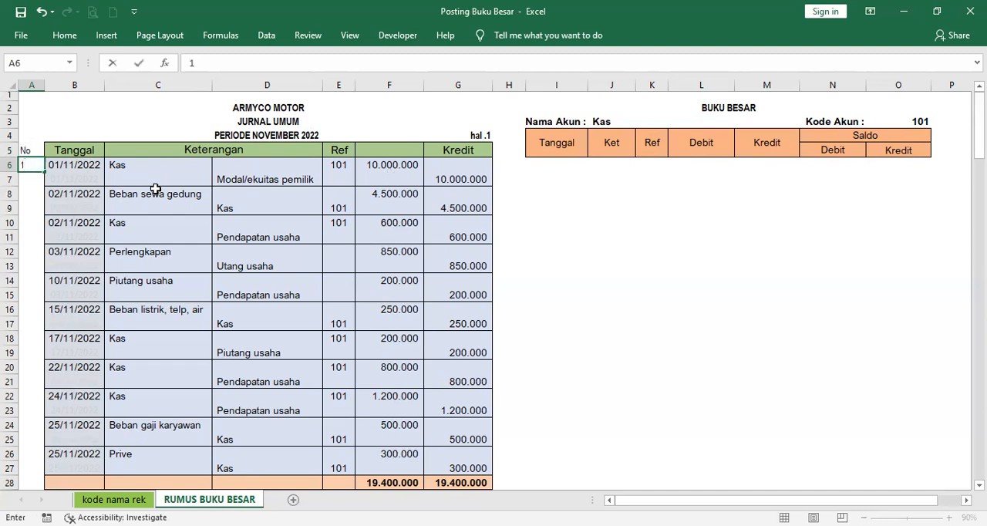
key(Return)
text(2)
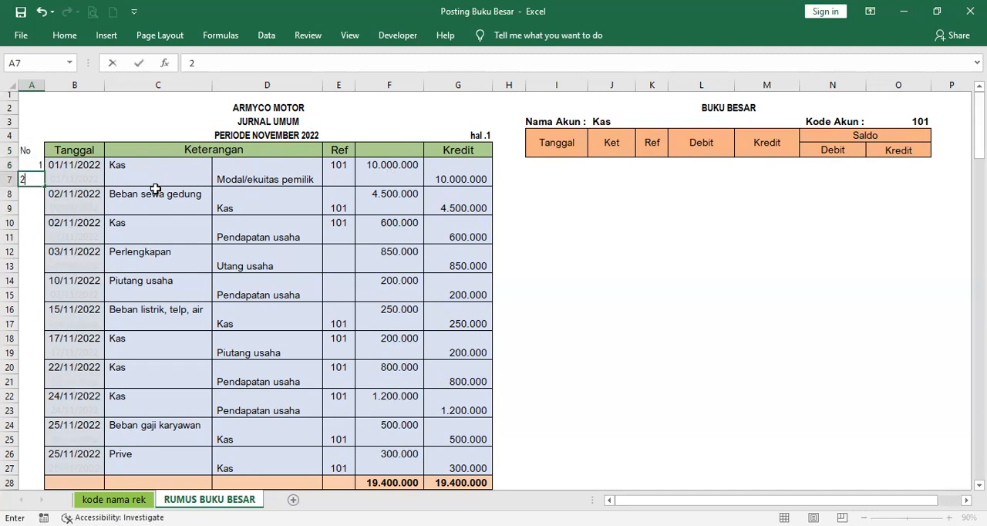
key(Return)
drag(34, 165, 39, 205)
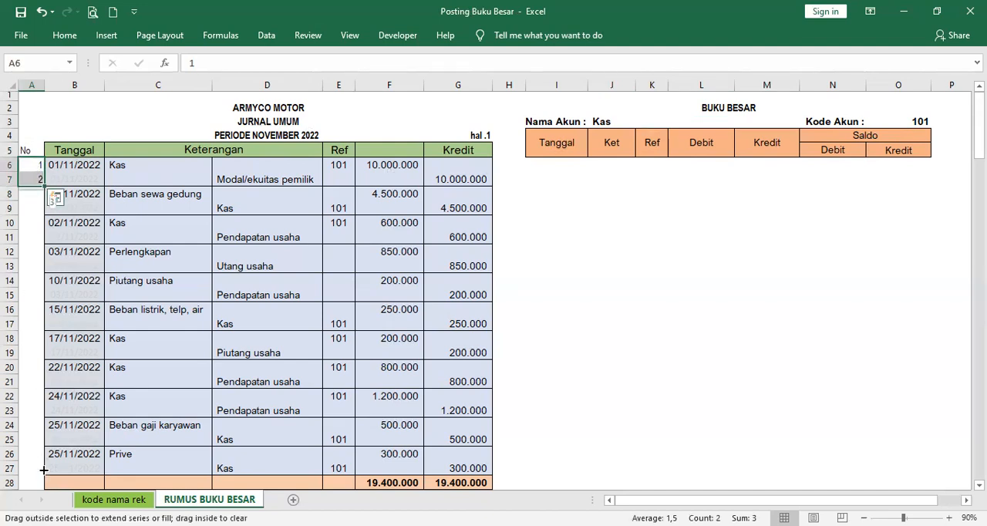
drag(44, 469, 44, 471)
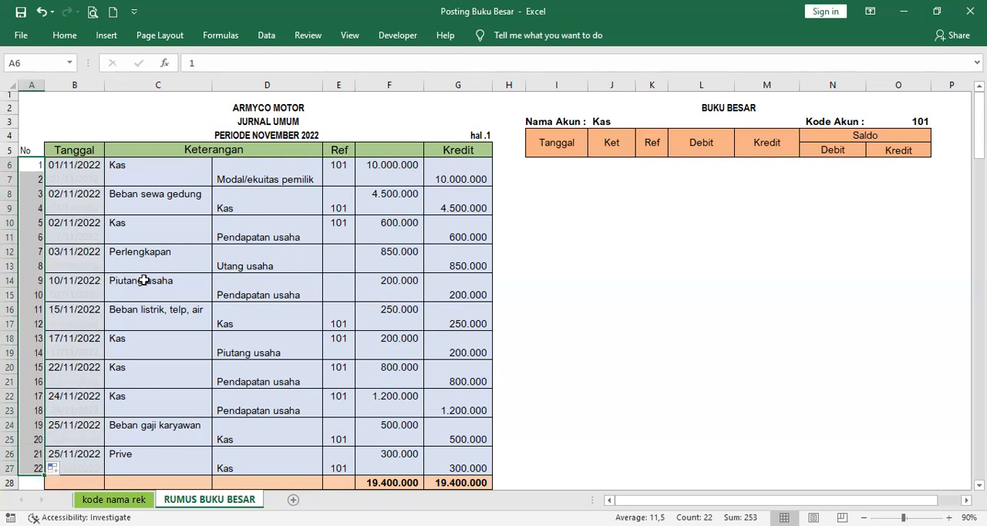
Step: Examine the formulas behind the faint repeated dates in the journal's Tanggal column, from B7 down to B17
click(73, 178)
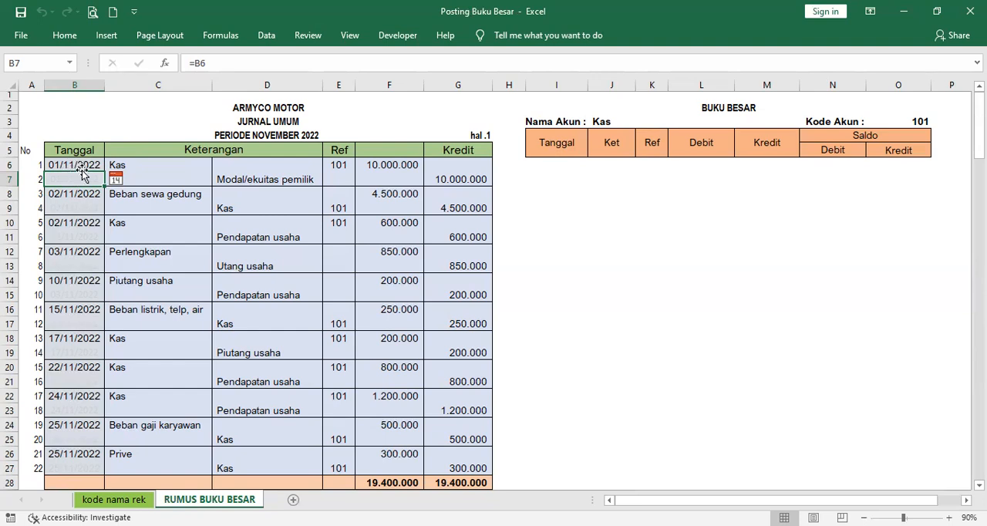
click(79, 207)
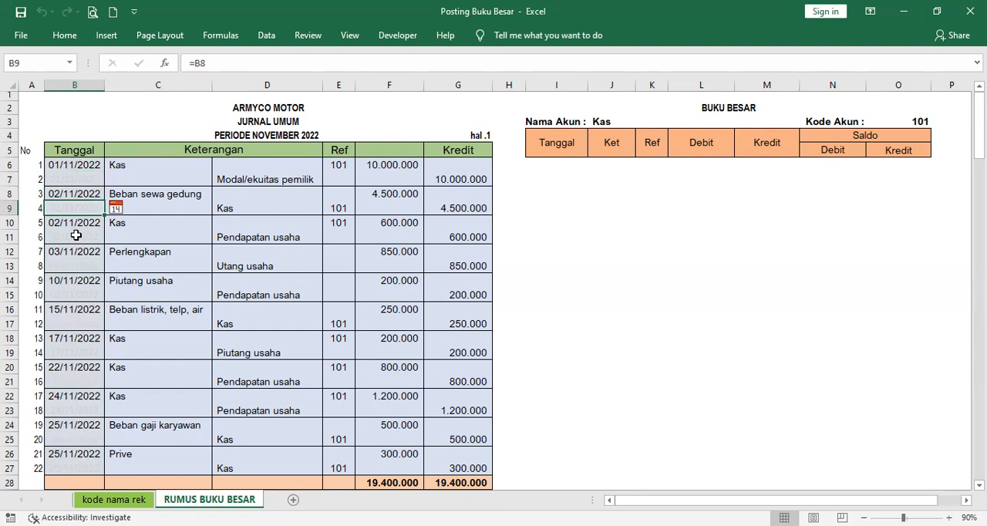
click(76, 236)
click(78, 265)
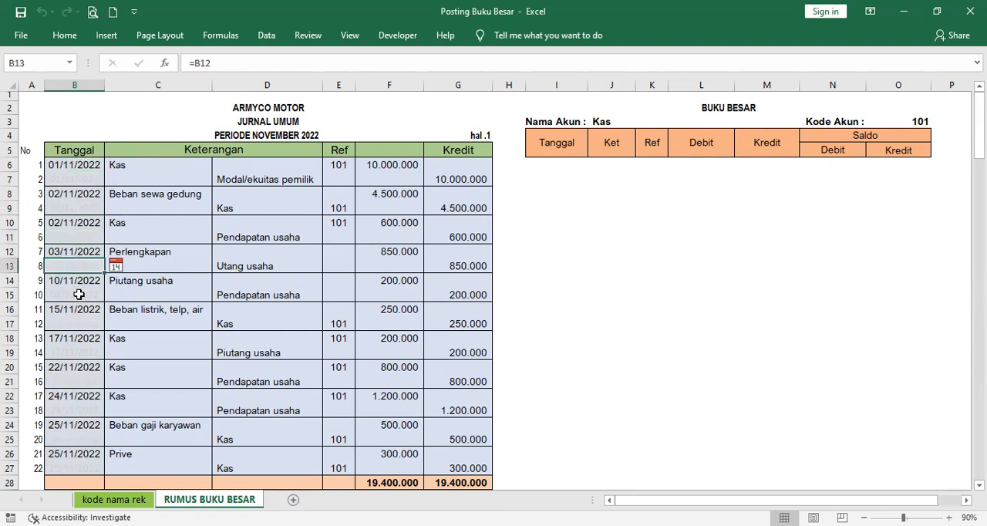
click(76, 294)
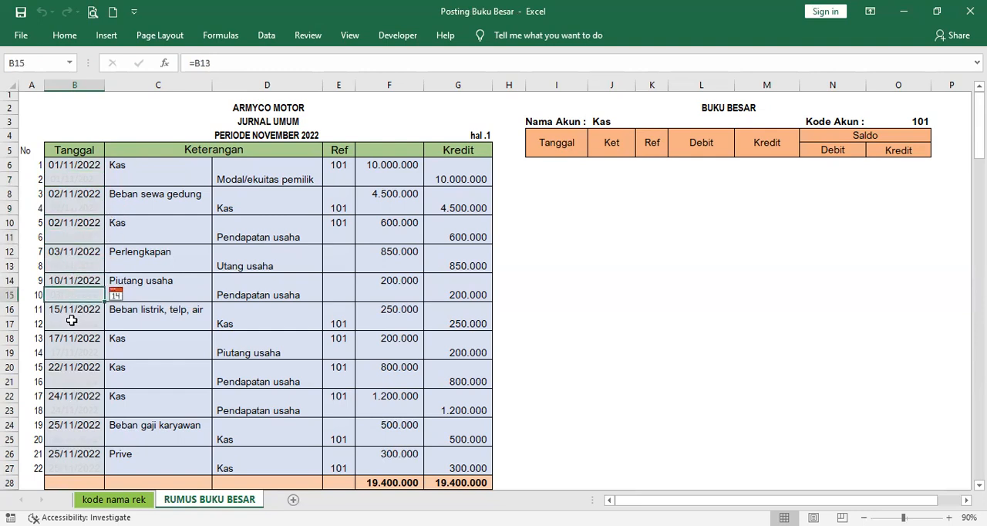
click(74, 318)
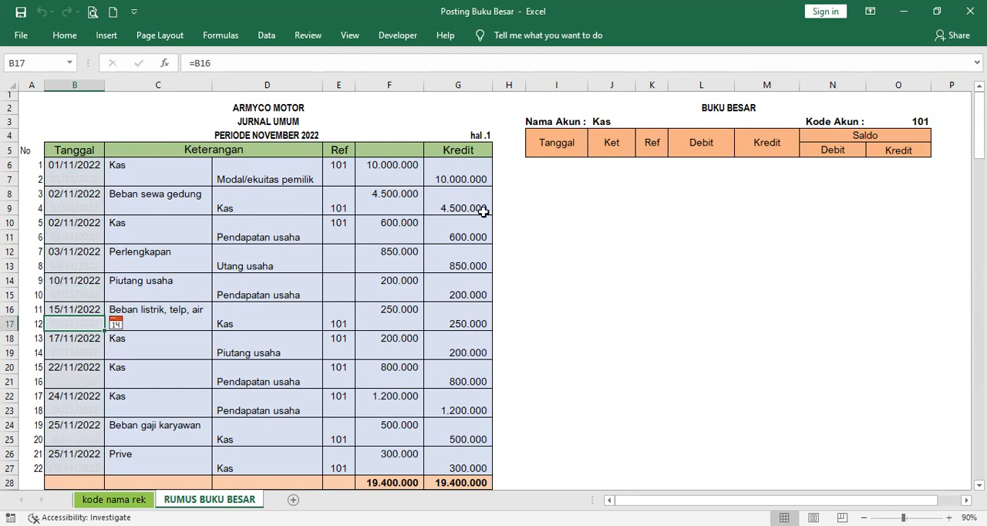
Step: Examine the helper formula in H6 that finds the journal row numbers matching the account in J3
click(510, 165)
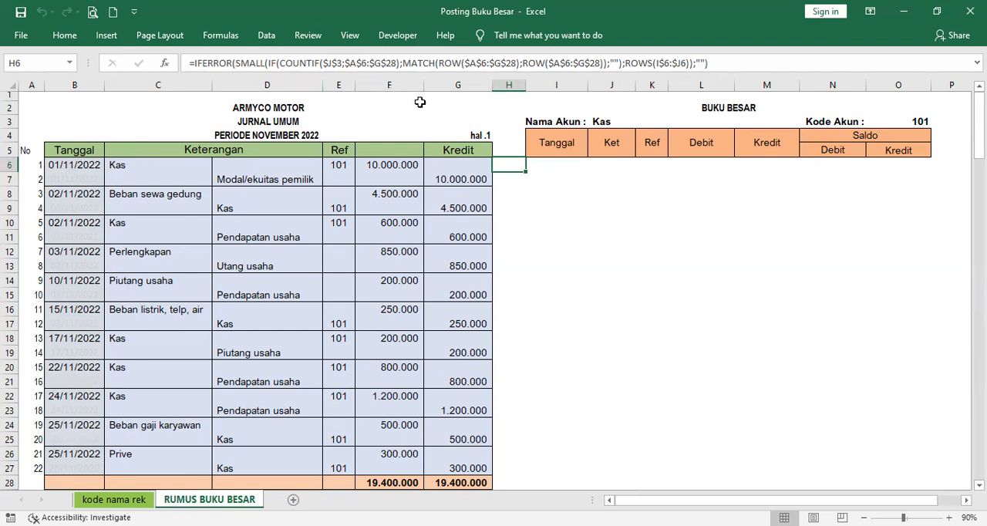
double_click(510, 165)
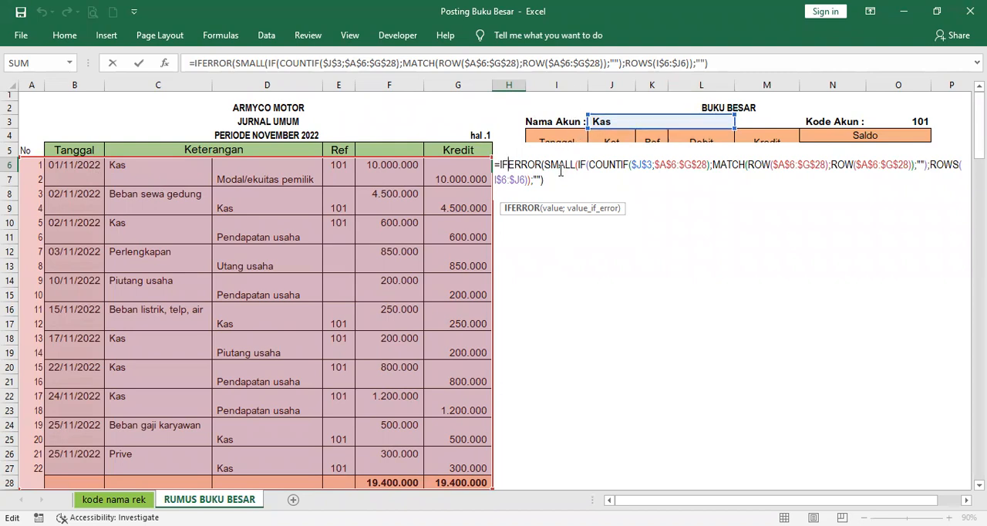
click(606, 289)
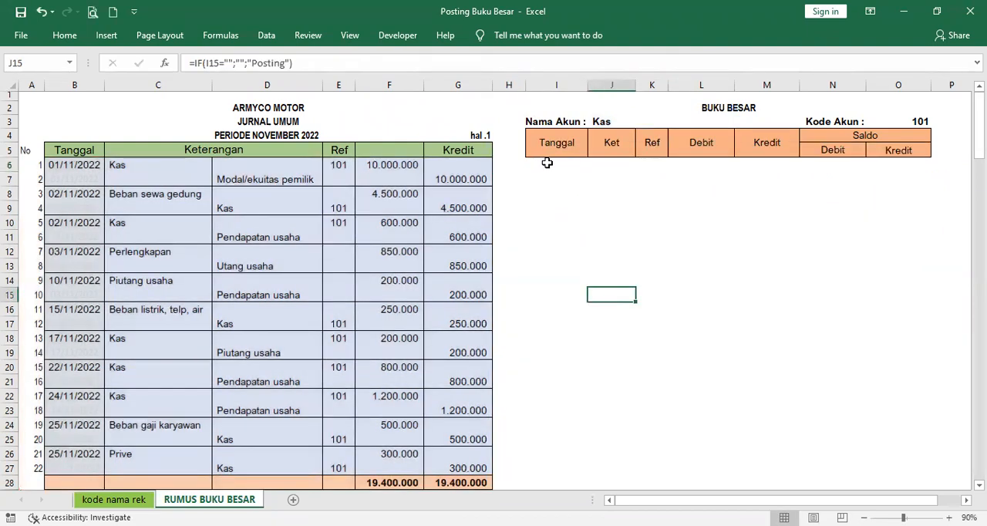
click(512, 164)
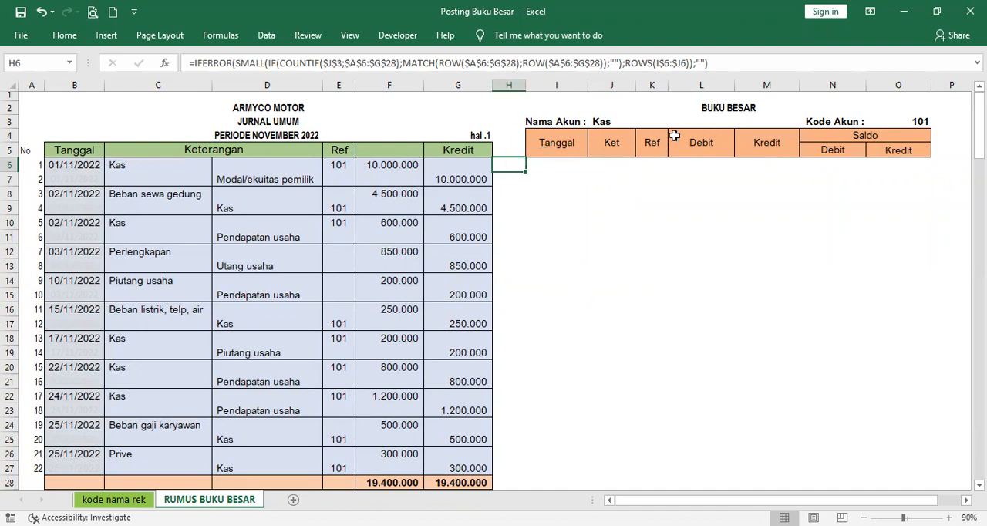
Step: Examine the Tanggal lookup formula in I6 and the references it makes to J3, H6 and the journal table
click(563, 166)
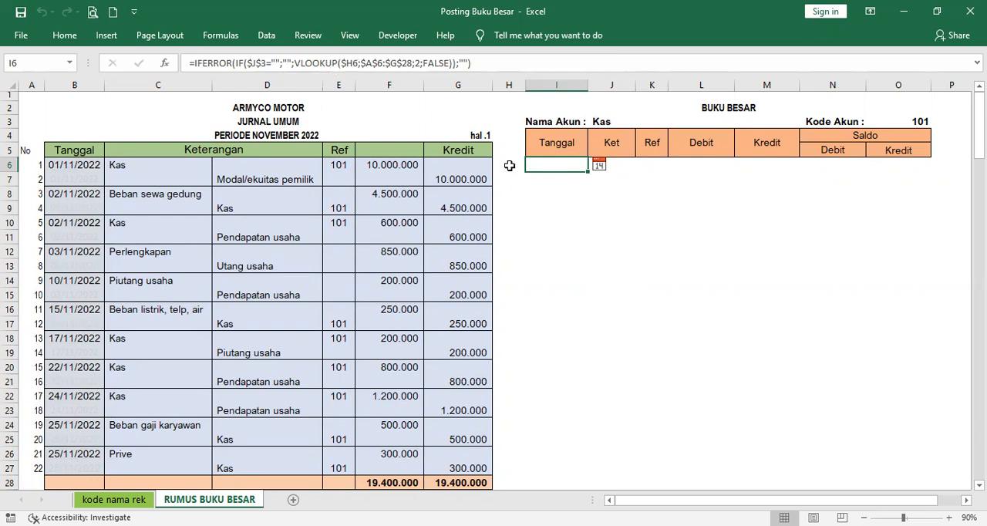
double_click(549, 166)
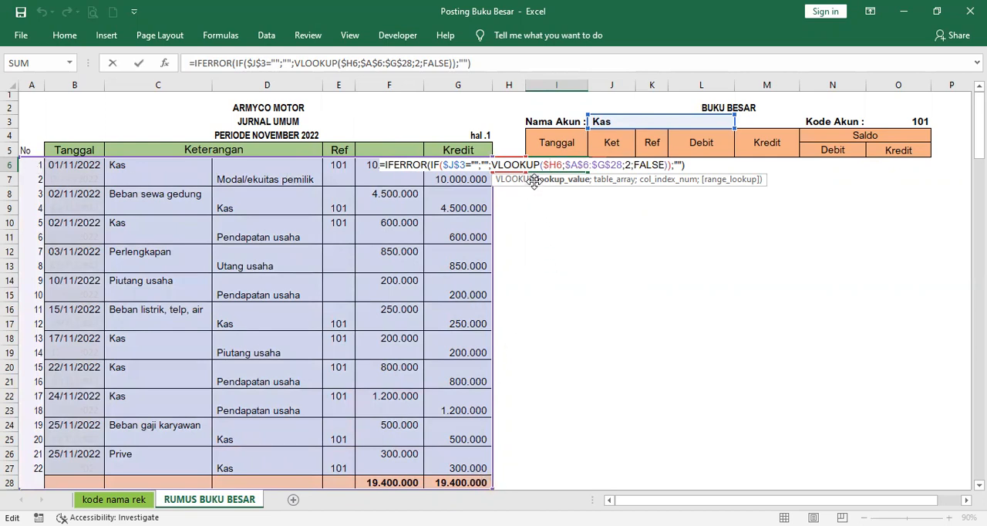
click(682, 166)
click(659, 288)
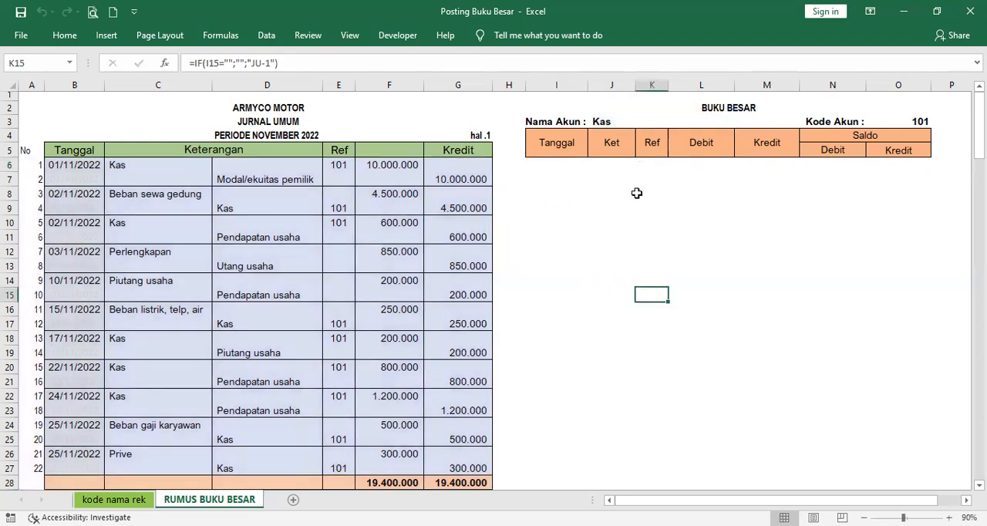
Step: Clear the Nama Akun cell J3, and examine the Ket, Ref and Debit formulas in J6, K6 and L6
click(616, 122)
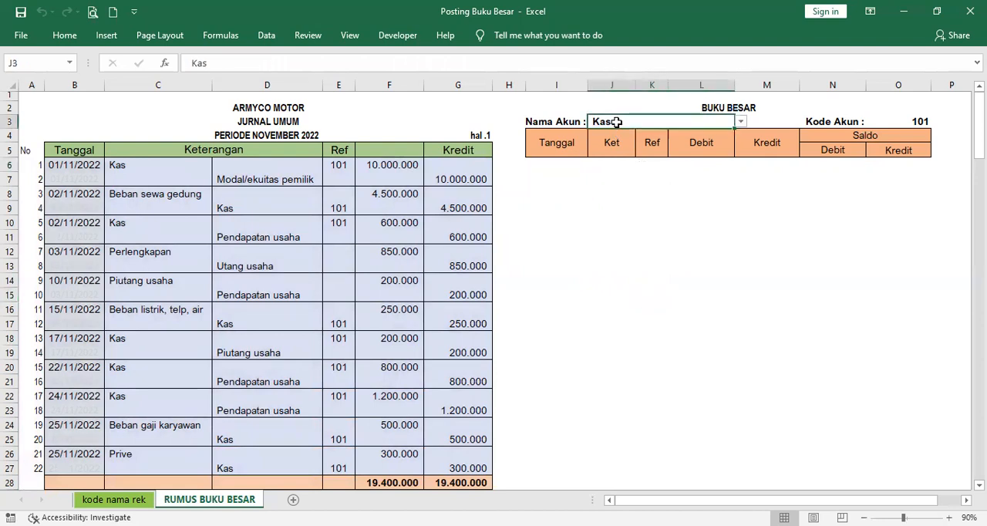
key(Delete)
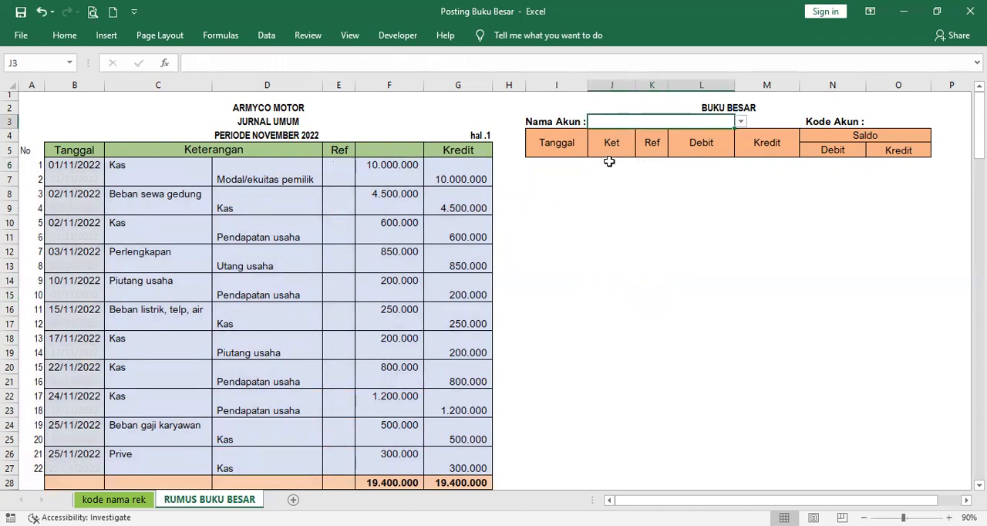
click(606, 164)
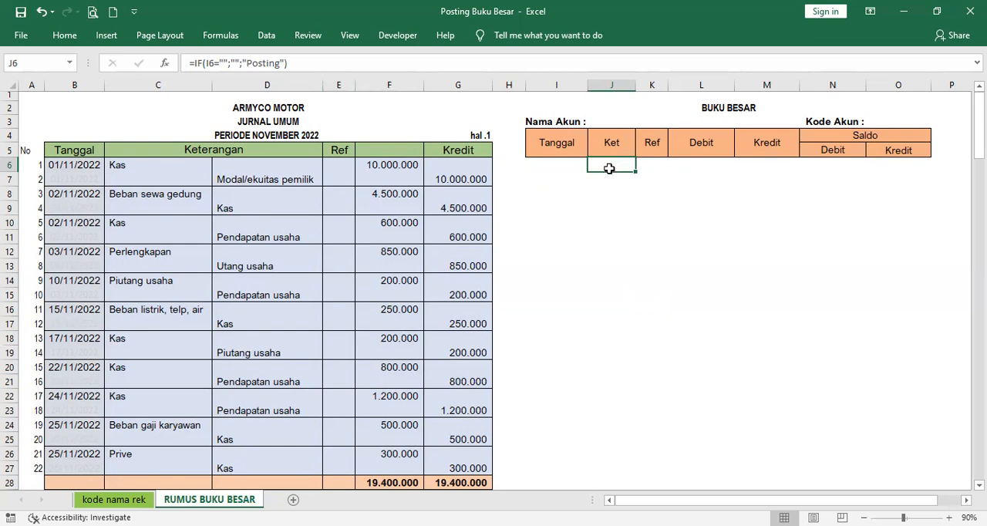
click(650, 167)
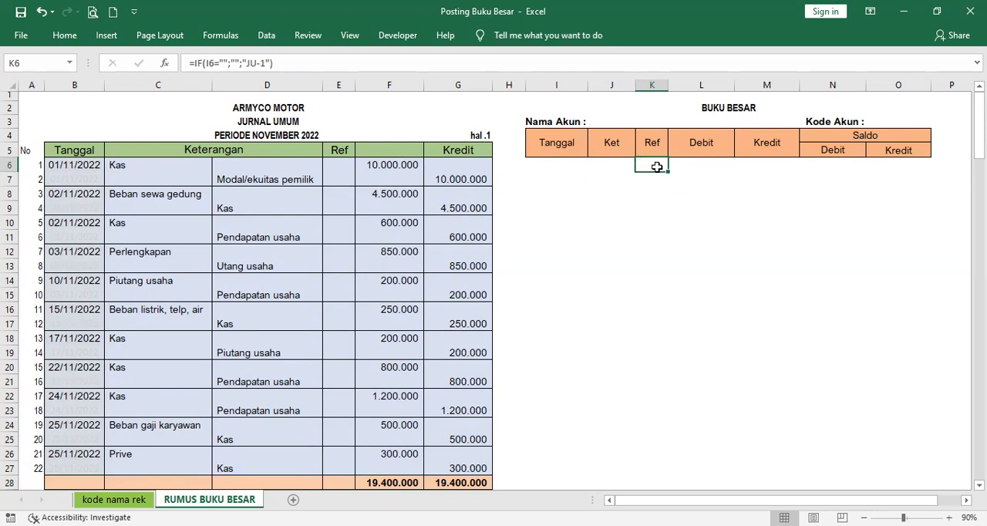
click(699, 166)
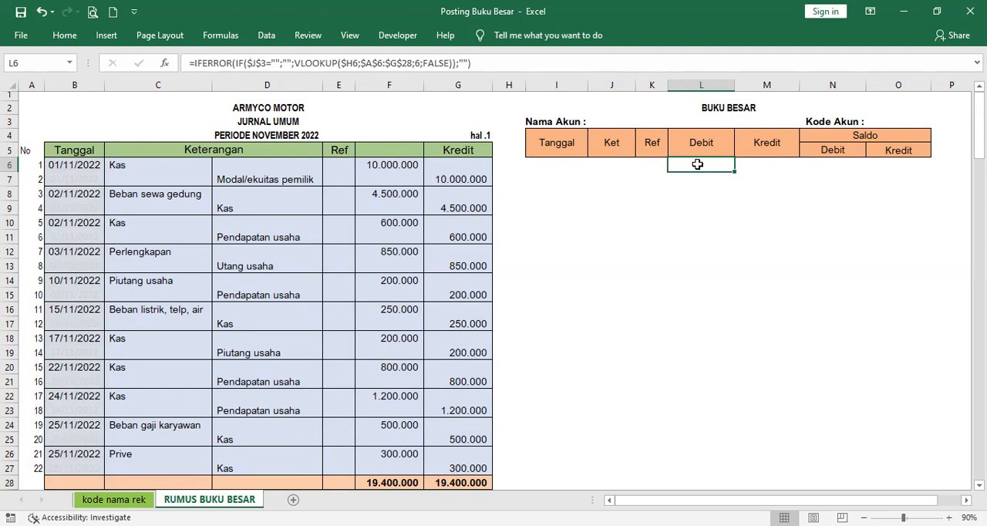
double_click(698, 163)
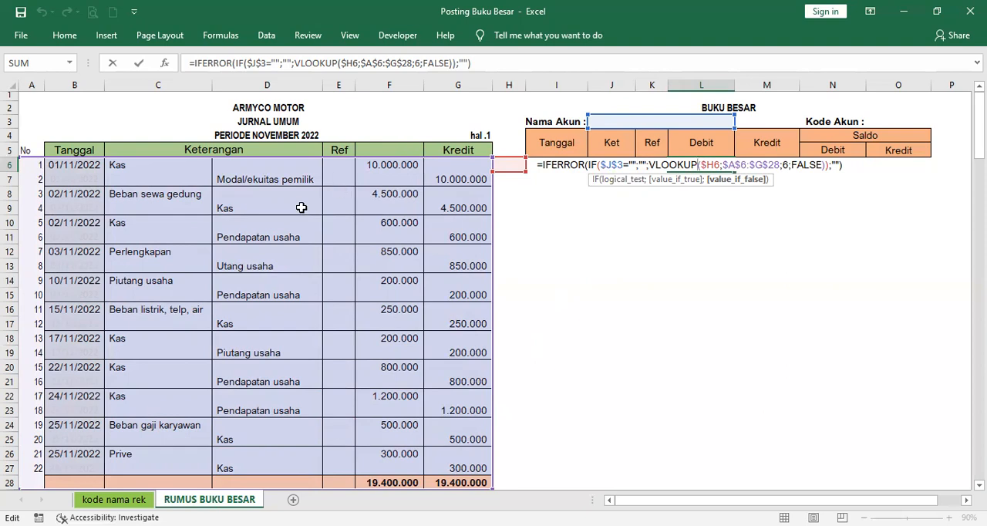
Step: Enter the missing header "Debit" in cell F5 of the journal
click(395, 151)
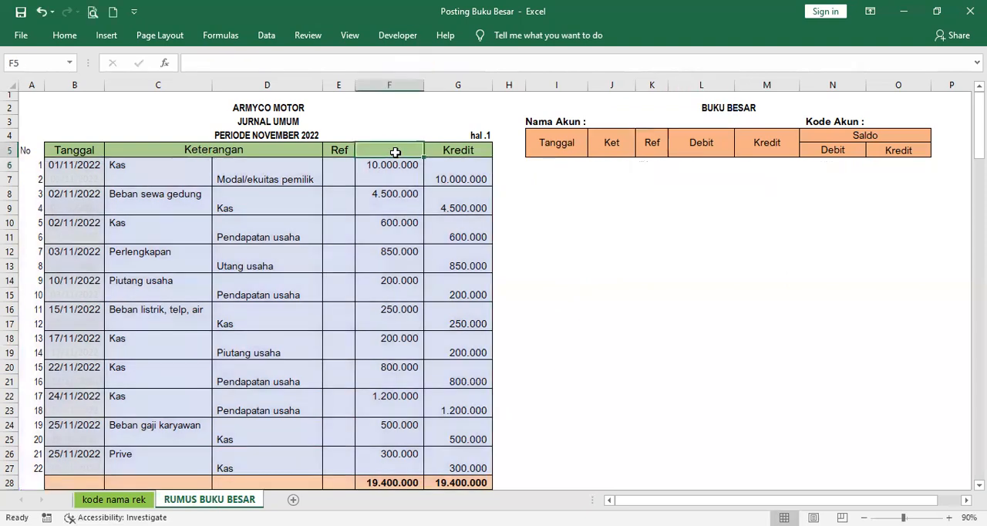
text(DE)
key(BackSpace)
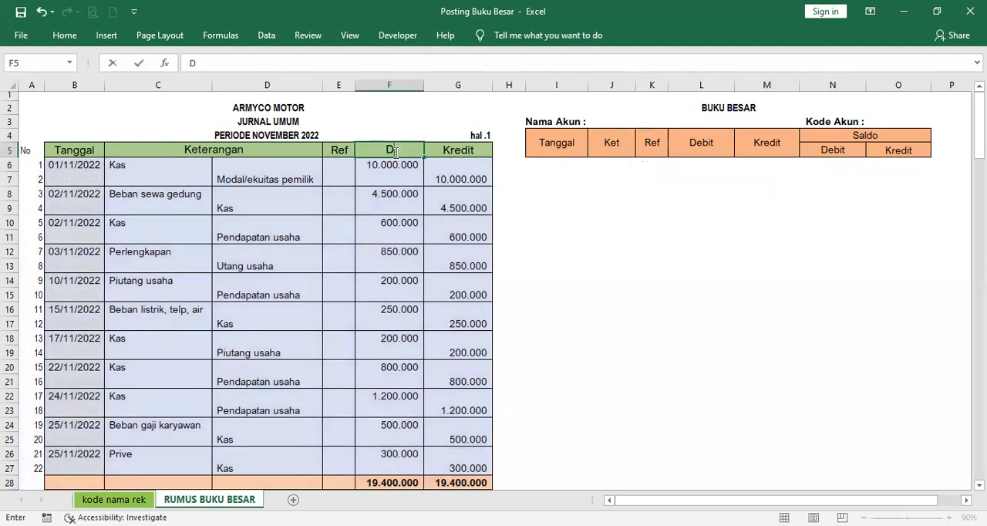
text(E)
key(BackSpace)
text(ebit)
click(387, 182)
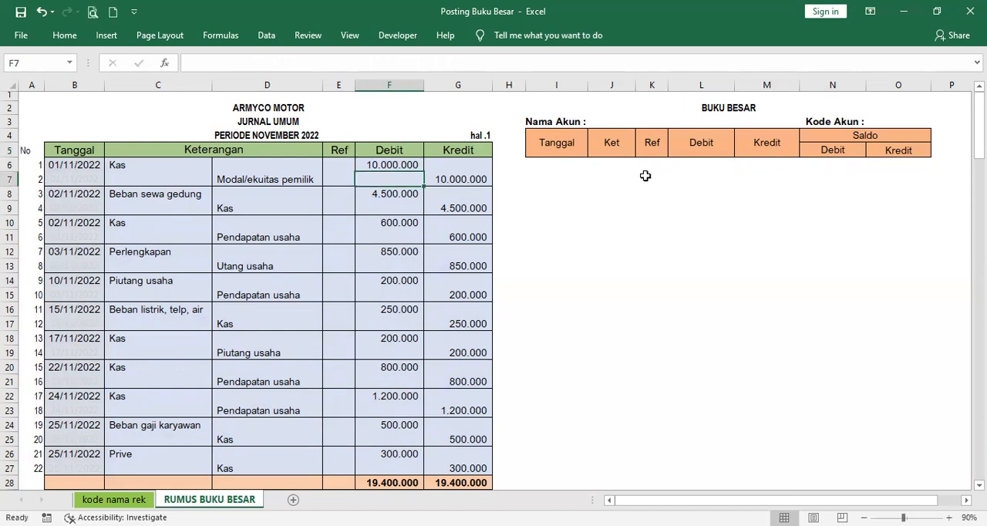
Step: Examine the Debit lookup formula in L6 against the column order of the journal table
click(695, 161)
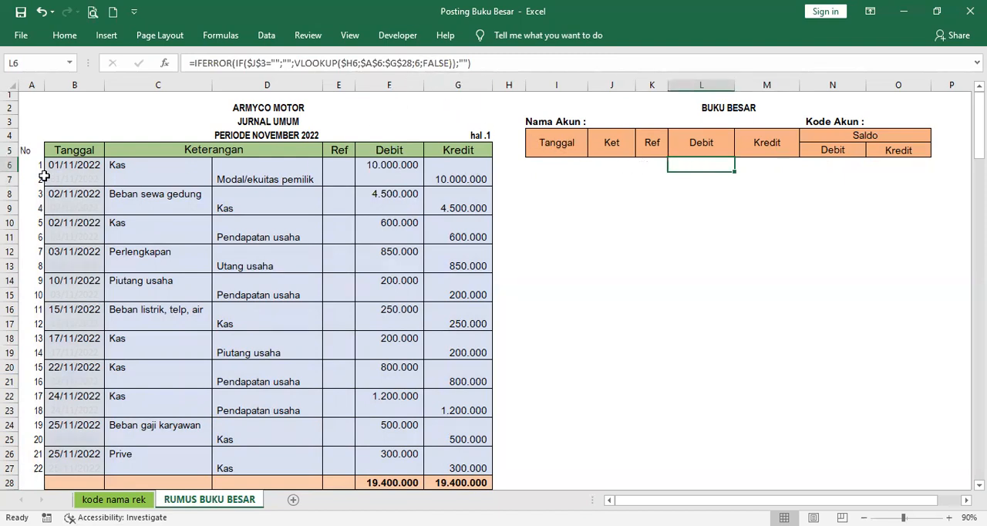
double_click(694, 165)
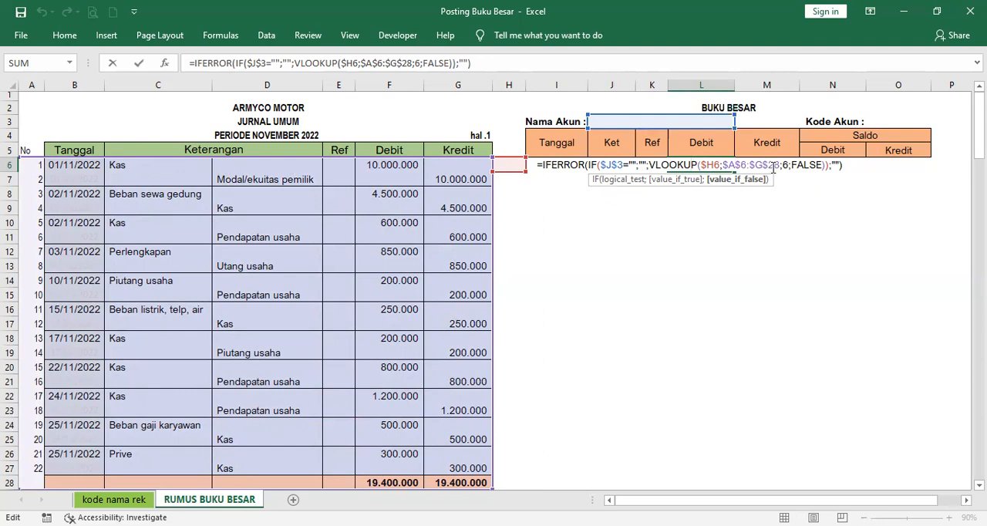
click(779, 228)
click(707, 163)
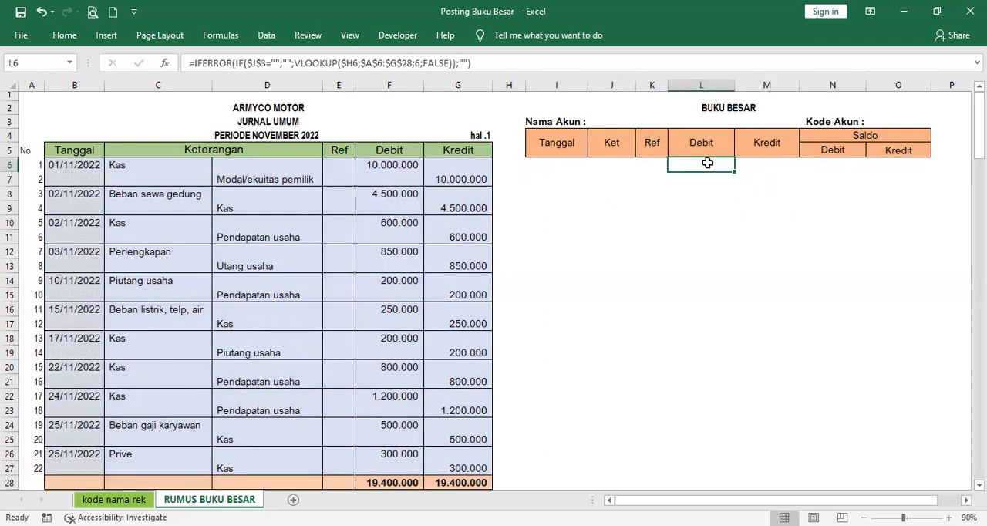
Step: Compare the Kredit lookup formula in M6 with the Debit one, and examine the Saldo formulas in N6 and O6
click(777, 165)
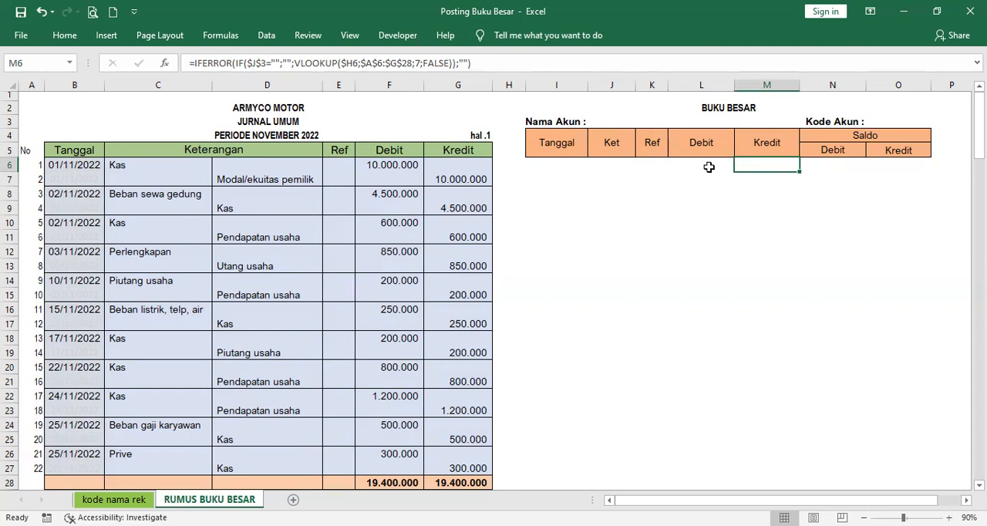
click(708, 166)
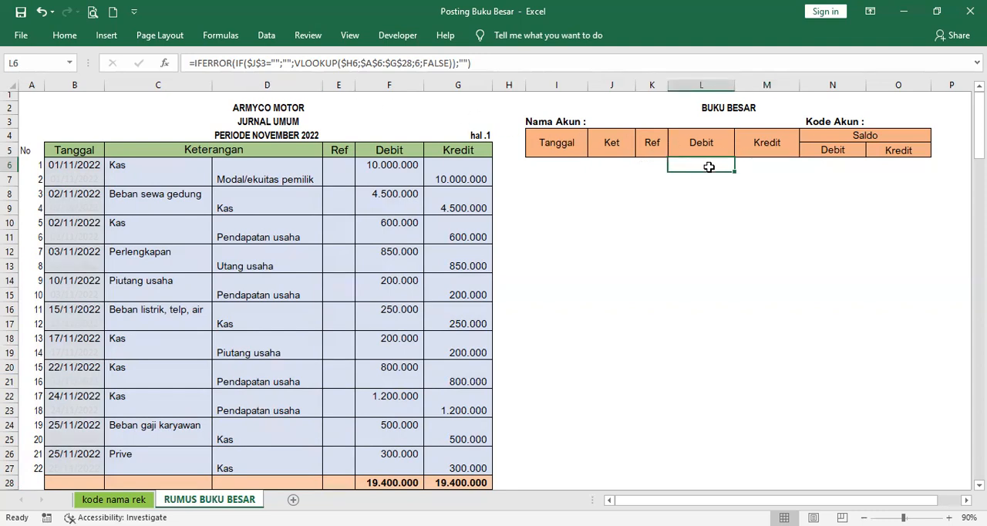
click(761, 163)
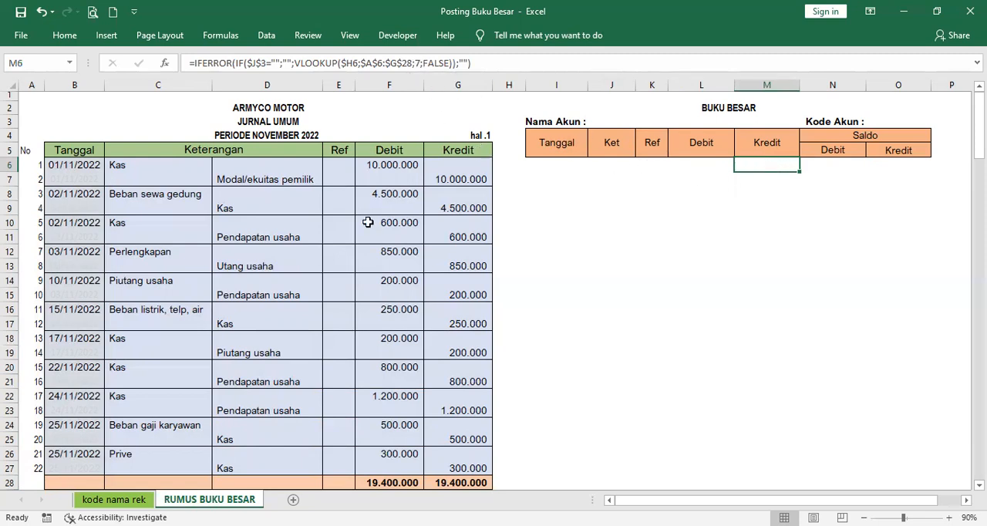
double_click(760, 162)
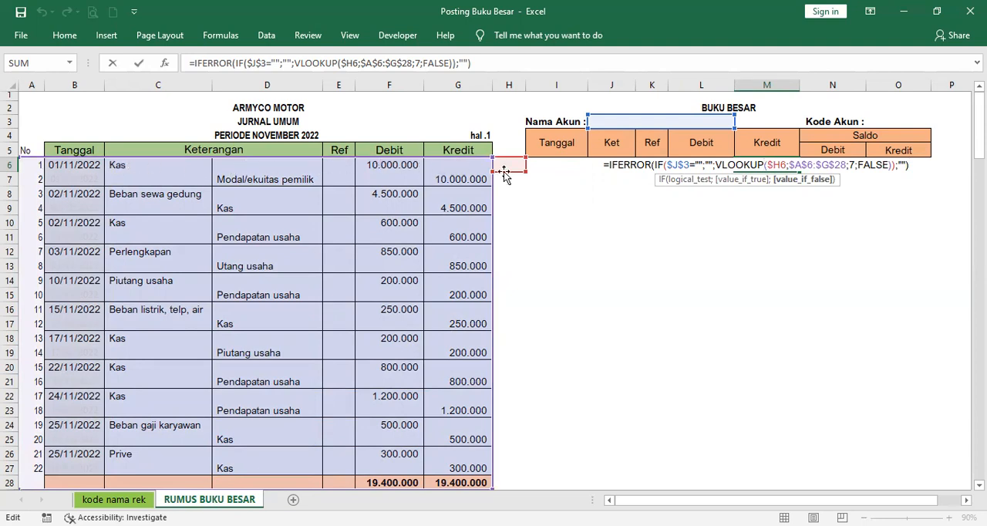
click(768, 223)
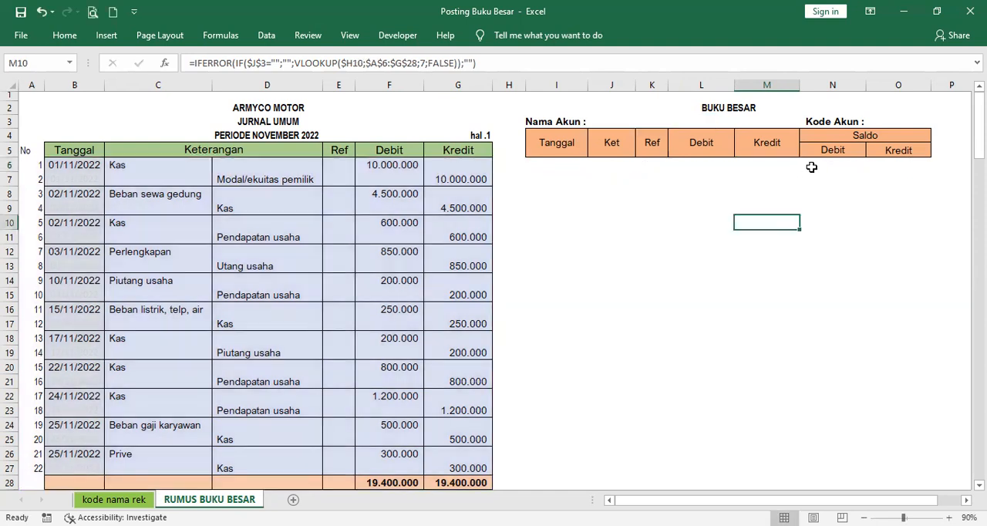
click(830, 164)
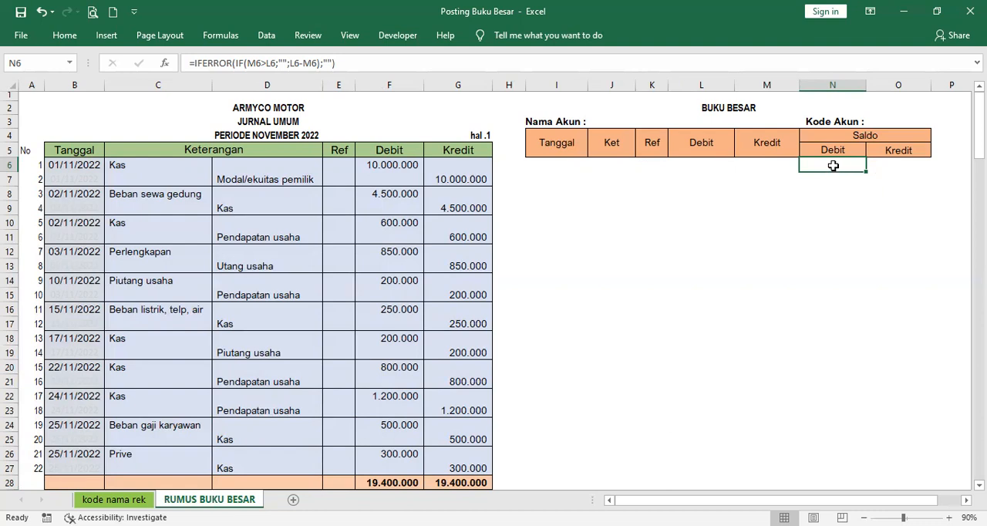
click(890, 165)
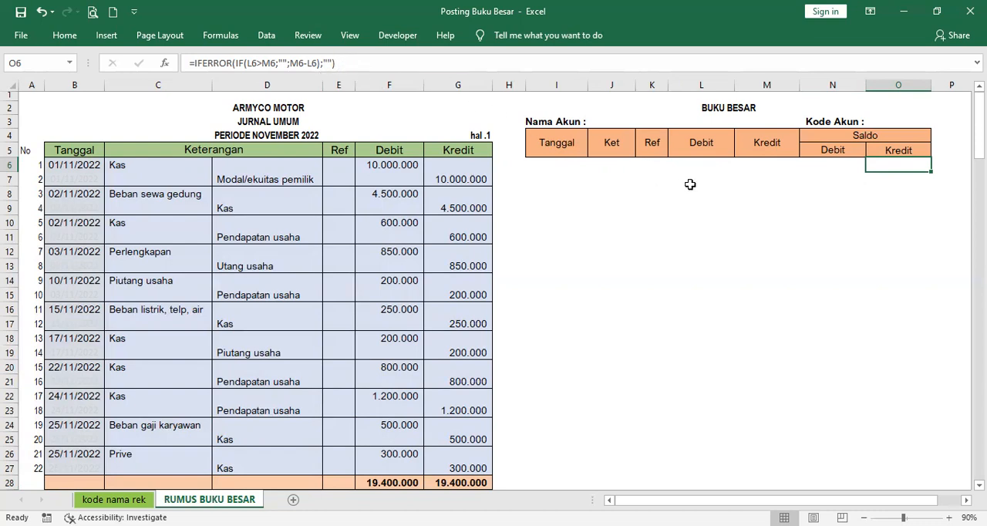
Step: Copy the ledger formulas in I6:M6 for filling down the range I7:M27
click(541, 164)
drag(541, 164, 751, 168)
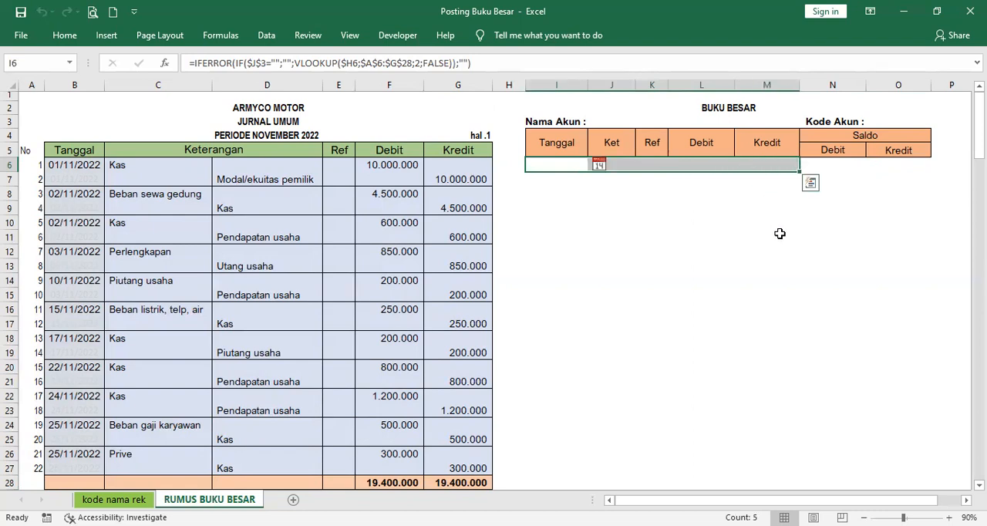
key(ctrl+c)
key(Down)
key(shift+Down)
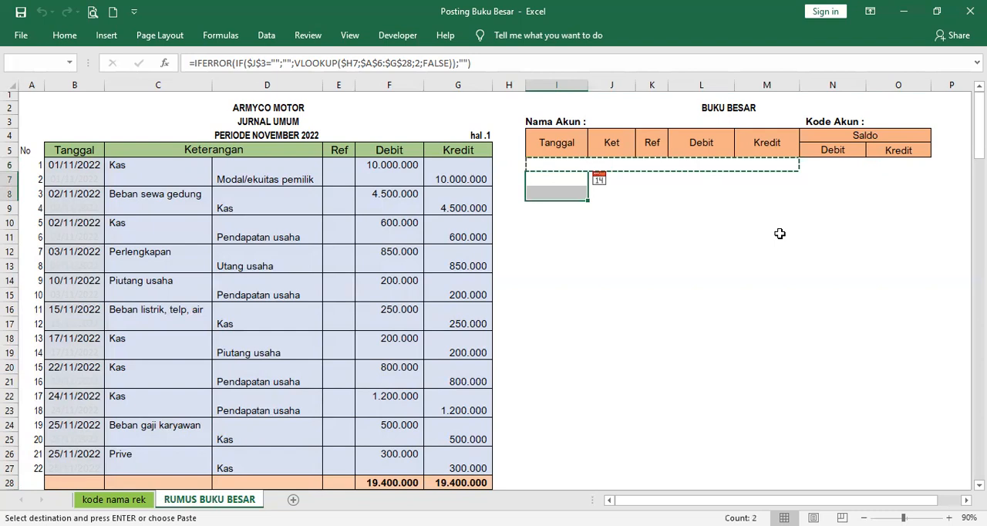
key(shift+Down)
key(shift+Down)
key(shift+Down)
key(shift+Down)
key(shift+Down)
key(shift+Down)
key(shift+Down)
key(shift+Down)
key(shift+Down)
key(shift+Down)
key(shift+Down)
key(shift+Down)
key(shift+Down)
key(shift+Down)
key(shift+Down)
key(shift+Down)
key(shift+Down)
key(shift+Down)
key(shift+Down)
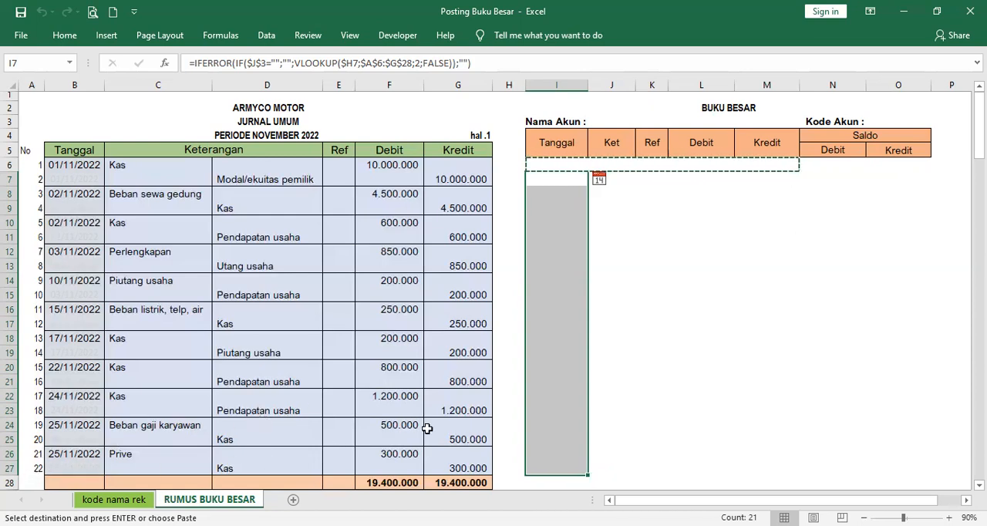
key(shift+Right)
key(shift+Right)
key(shift+Right)
key(shift+Right)
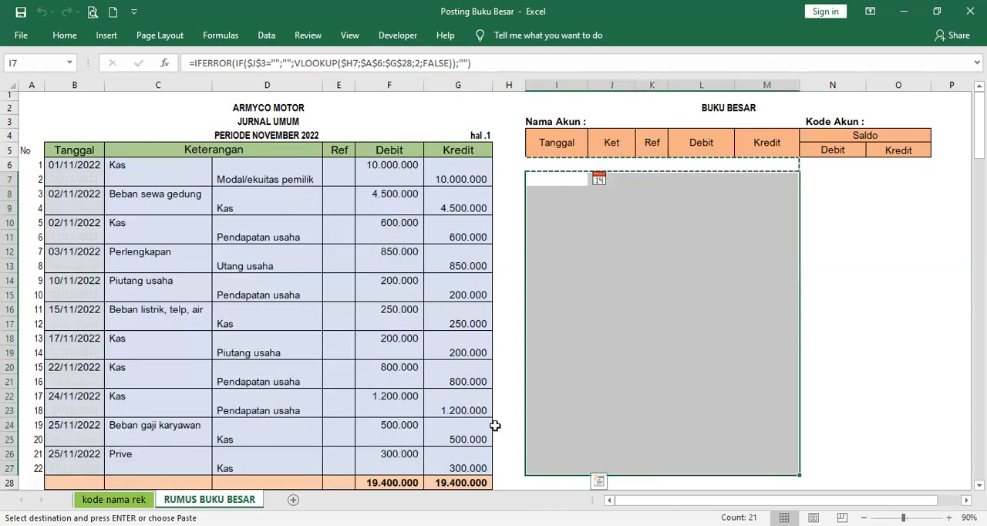
click(700, 268)
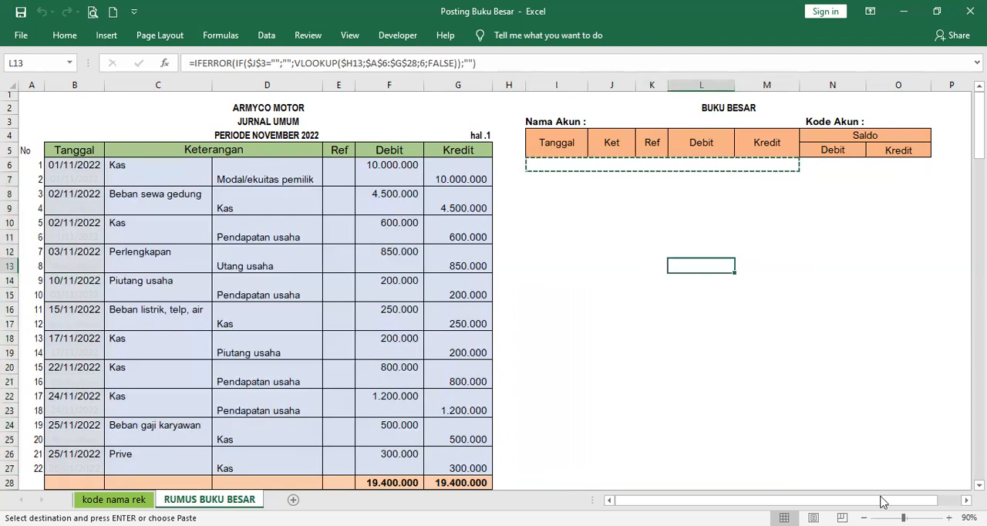
Step: Examine the running-balance formula for Saldo Debit in N7 and the cells it refers to
click(827, 176)
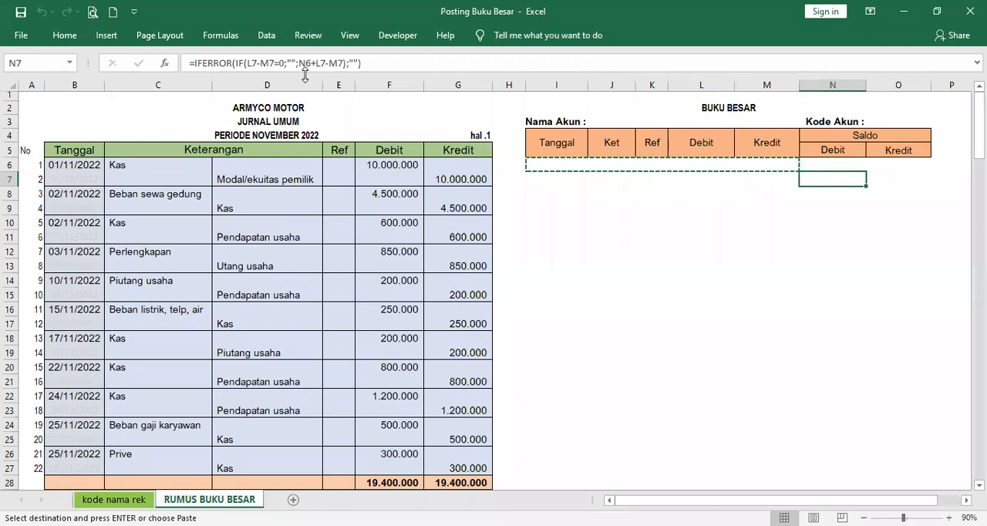
double_click(827, 181)
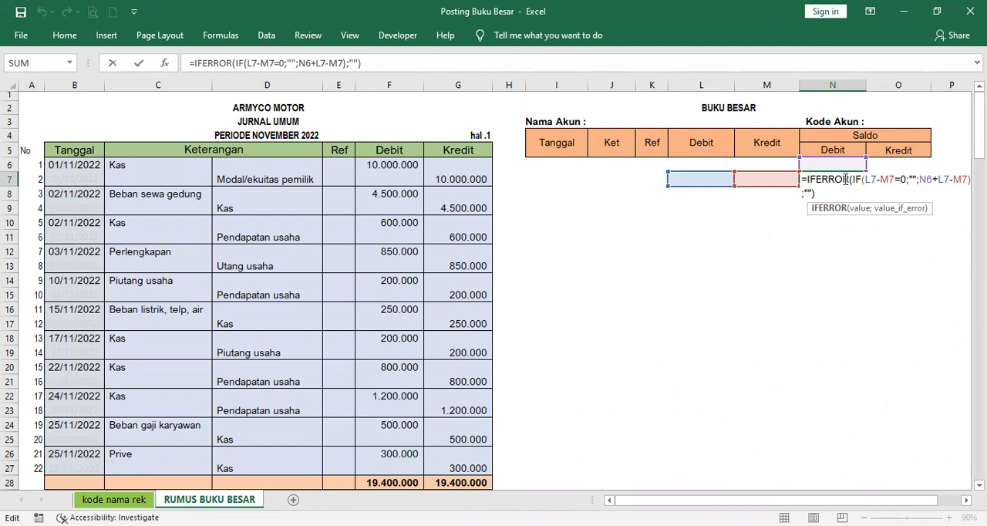
key(Return)
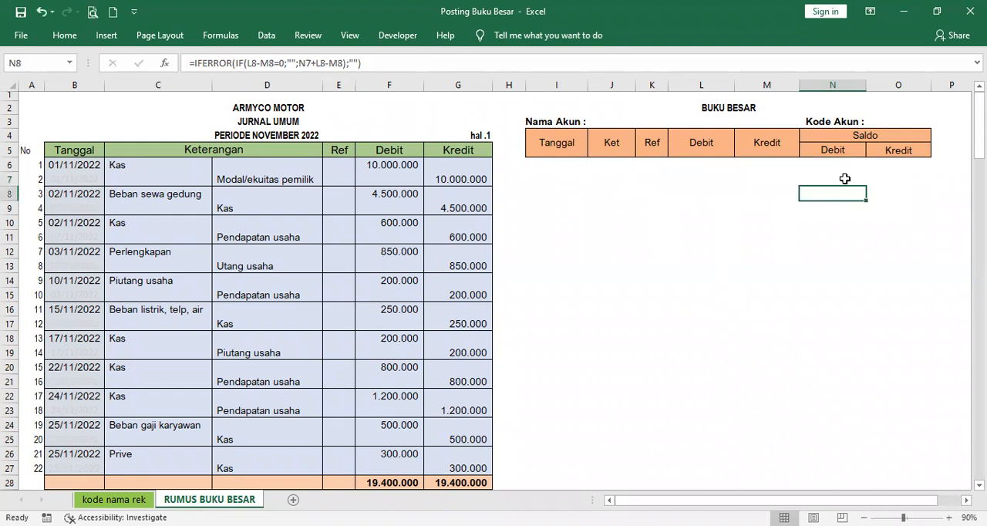
Step: Examine the Saldo Kredit formula in O7 against the cells it uses: Kredit M7, Debit L7 and the preceding balance O6
click(889, 175)
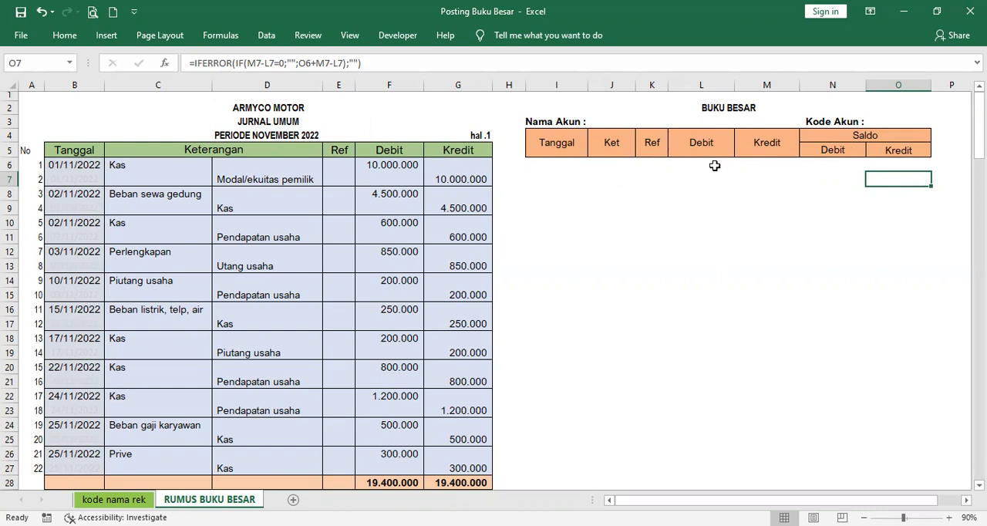
click(778, 179)
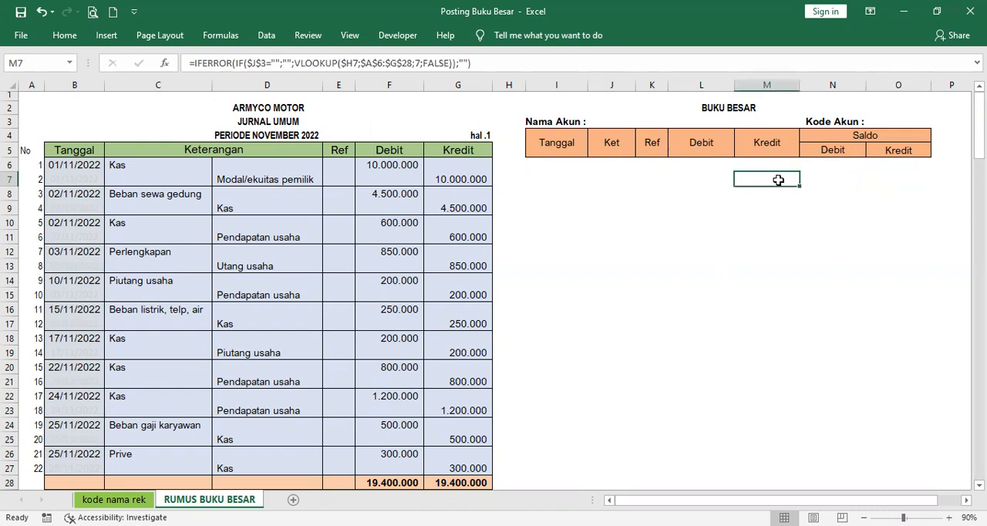
click(883, 179)
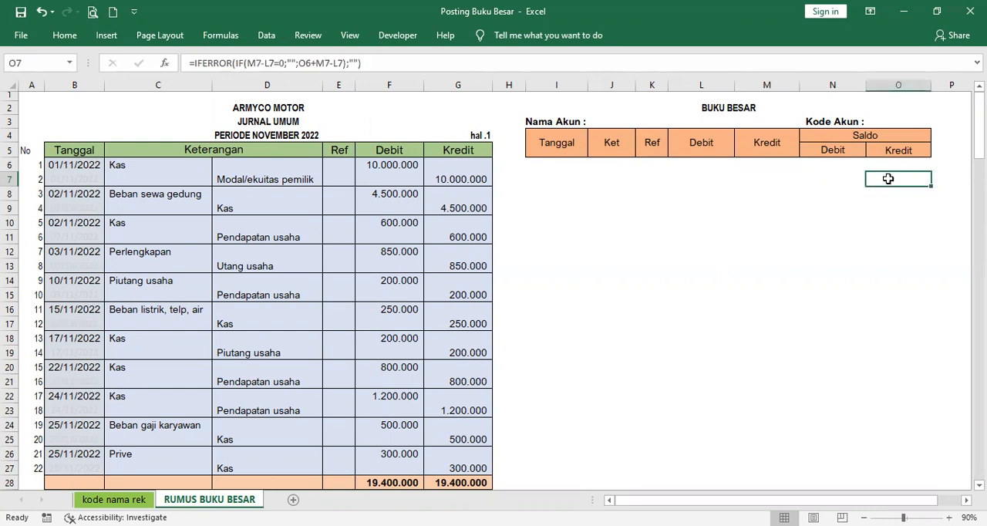
click(710, 177)
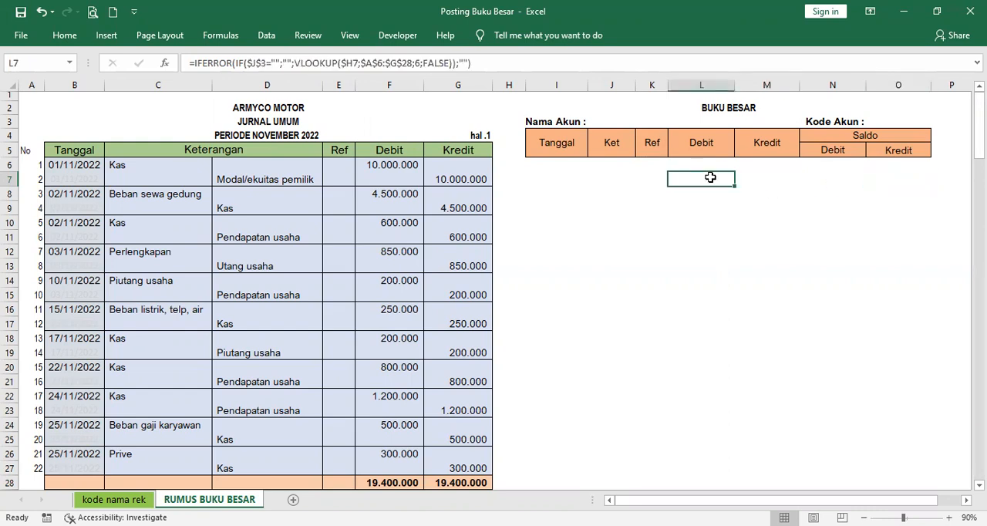
click(884, 178)
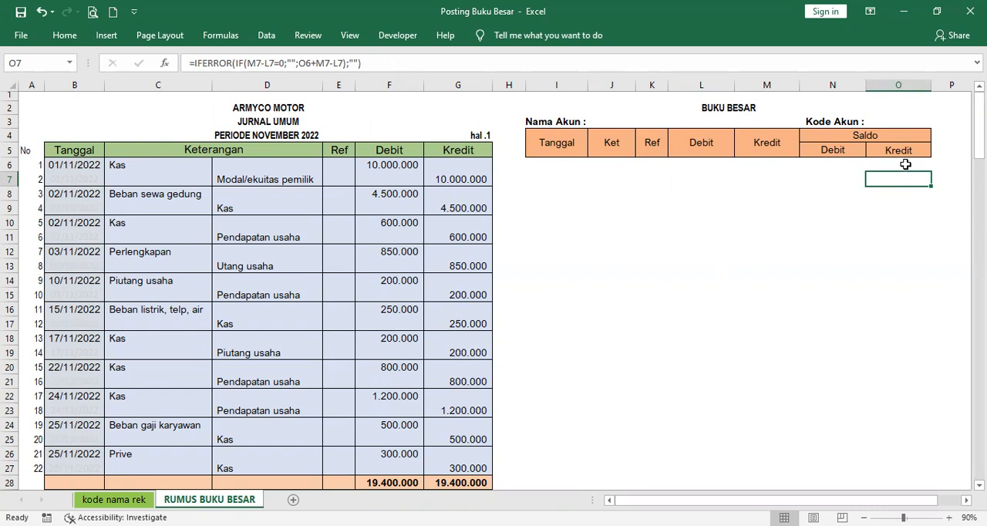
click(905, 164)
click(907, 182)
click(765, 184)
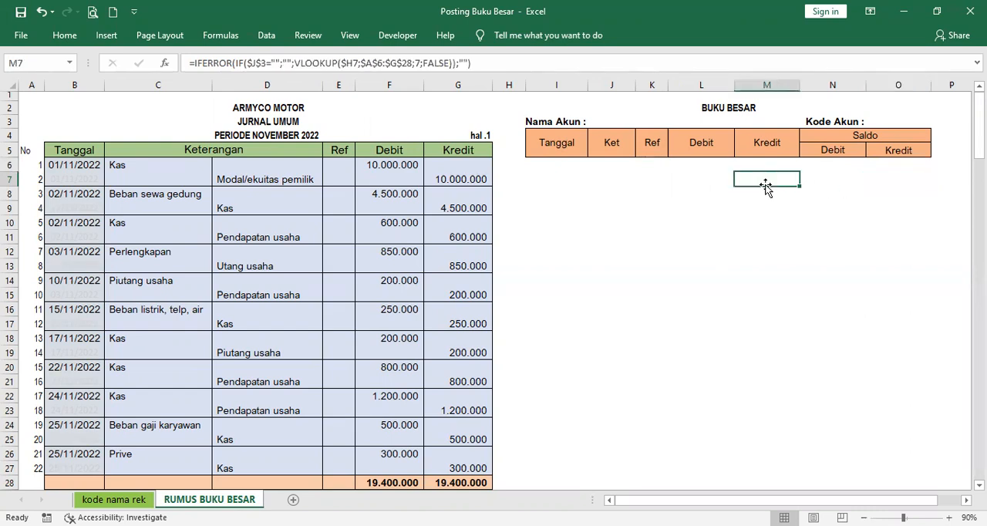
click(703, 180)
click(899, 177)
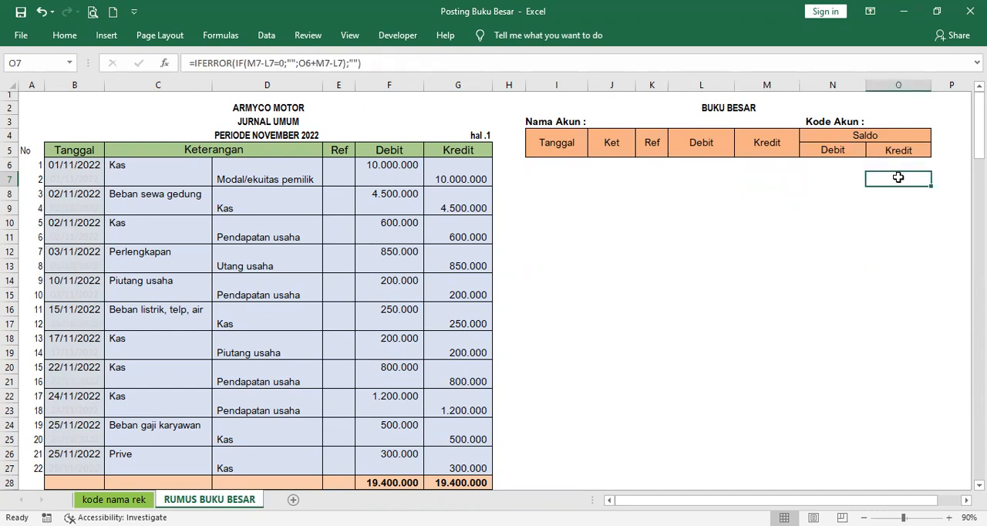
Step: Copy the Saldo Debit and Kredit formulas from N7:O7 down to N8:O27
drag(838, 177, 889, 182)
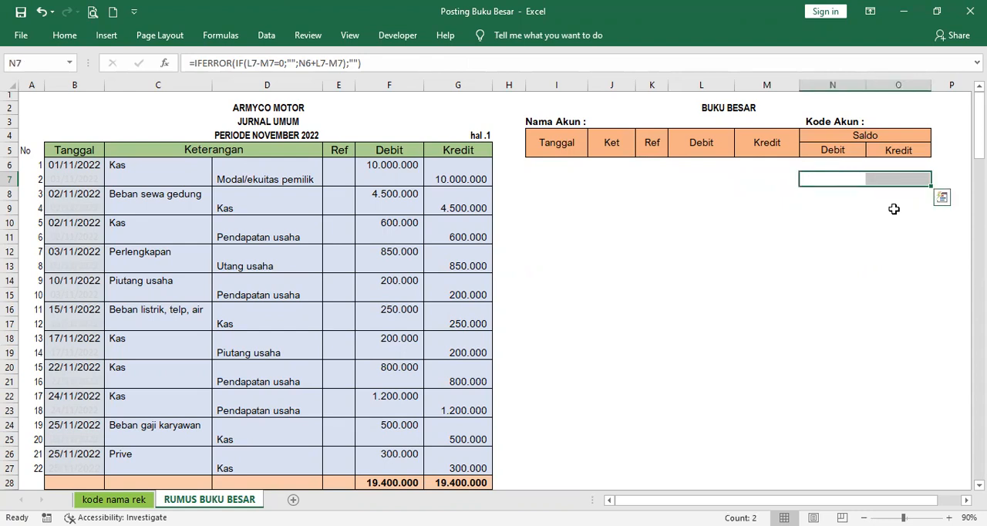
key(ctrl+c)
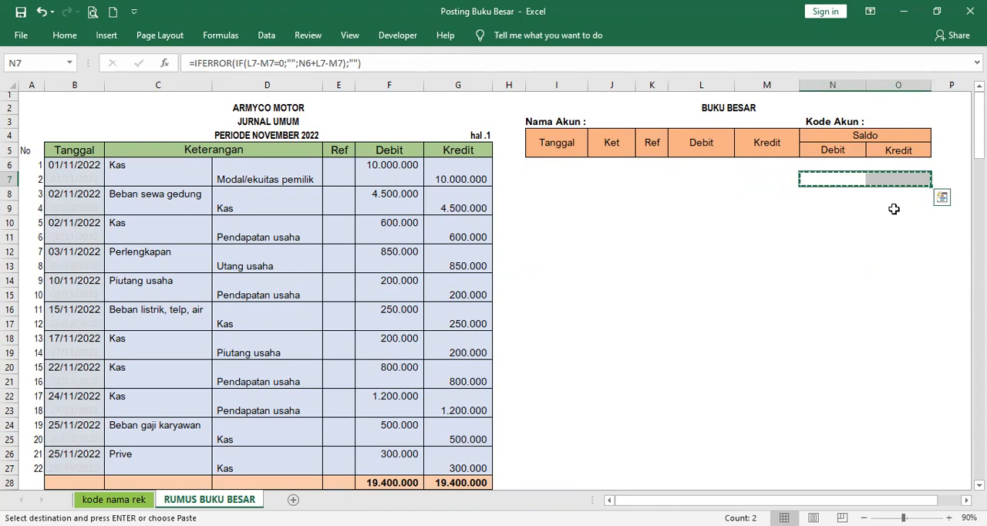
click(831, 191)
key(shift+Down)
key(shift+Down)
key(shift+Down)
key(shift+Down)
key(shift+Down)
key(shift+Down)
key(shift+Down)
key(shift+Down)
key(shift+Down)
key(shift+Down)
key(shift+Down)
key(shift+Down)
key(shift+Down)
key(shift+Down)
key(shift+Down)
key(shift+Down)
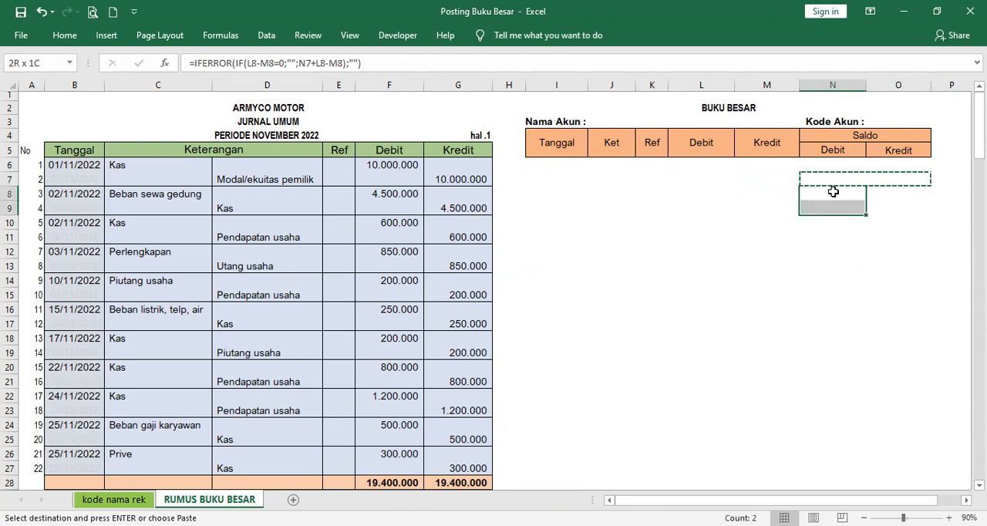
key(shift+Right)
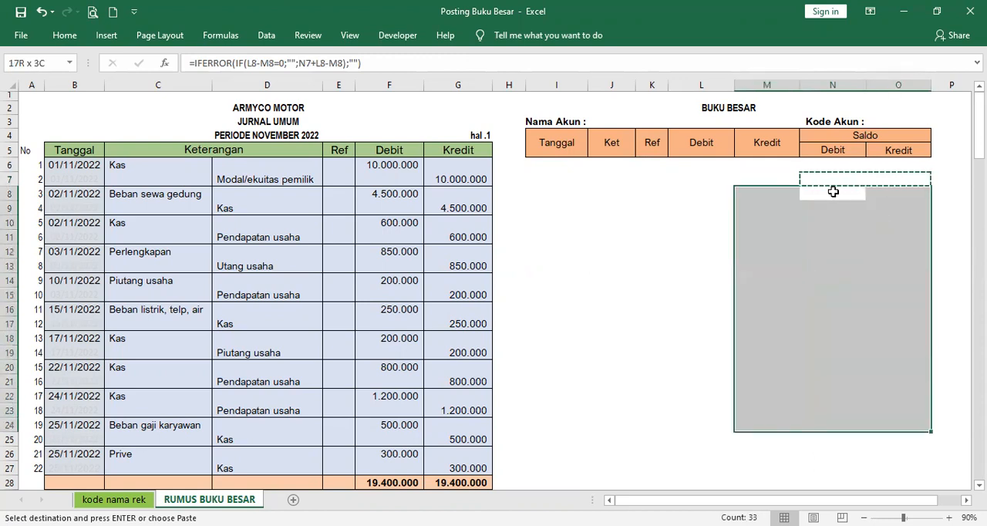
key(shift+Down)
key(shift+Down)
key(shift+Down)
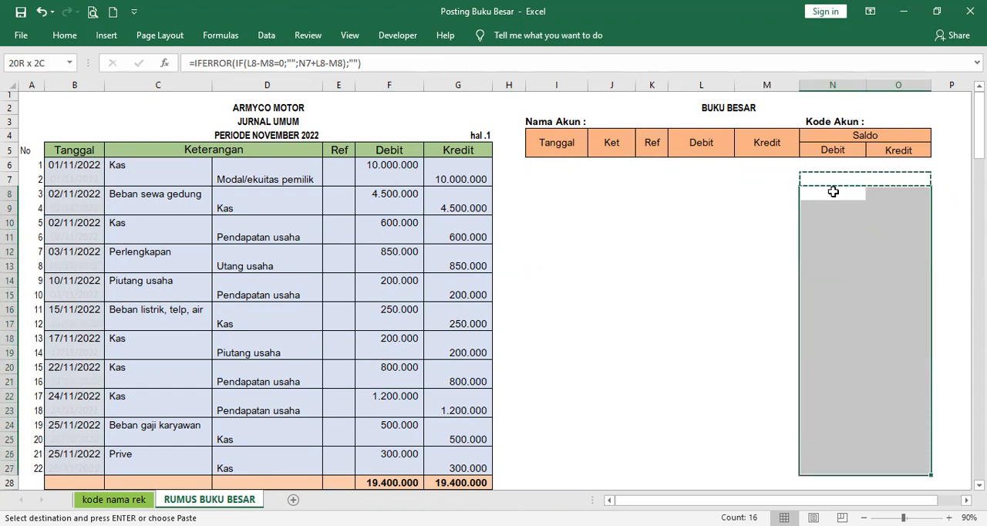
key(ctrl+v)
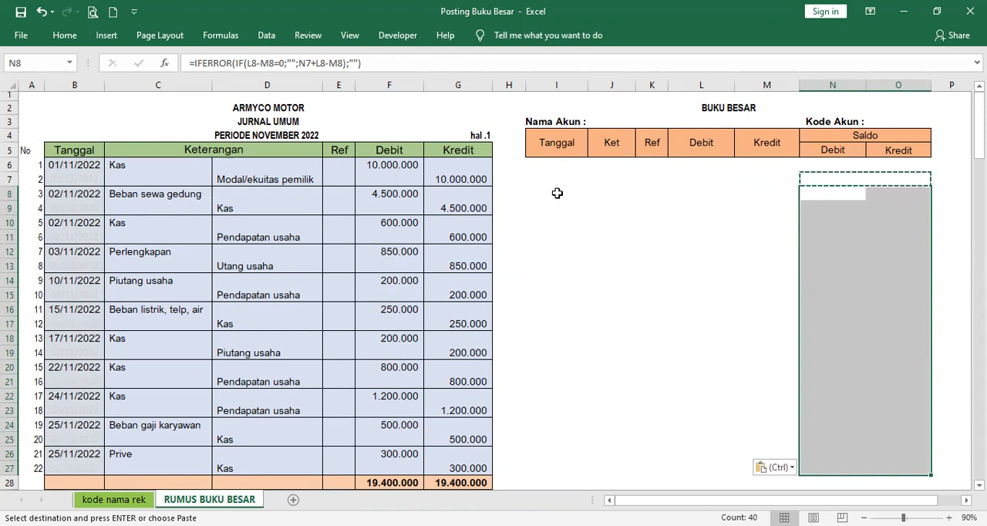
Step: Examine the IFERROR-SMALL-COUNTIF helper formula in H6 and the ranges it refers to
click(517, 163)
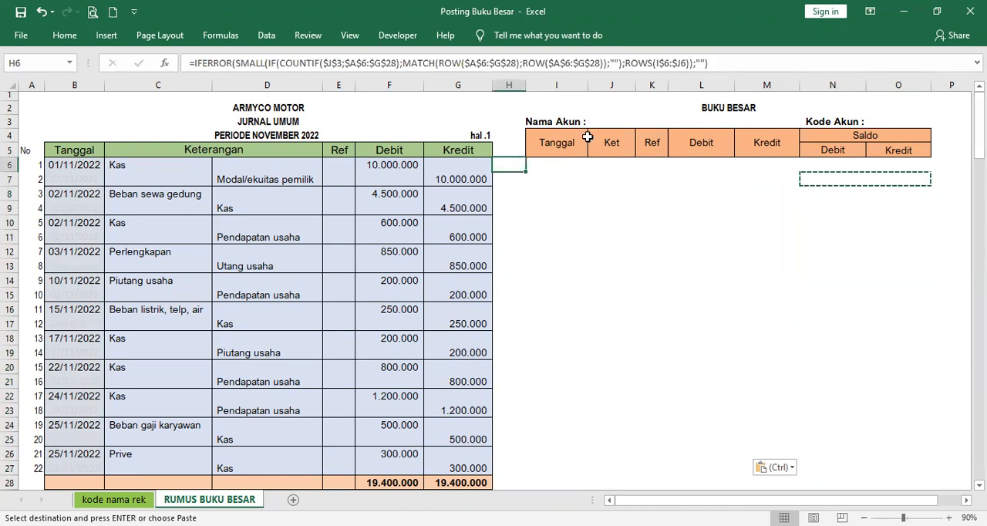
key(F2)
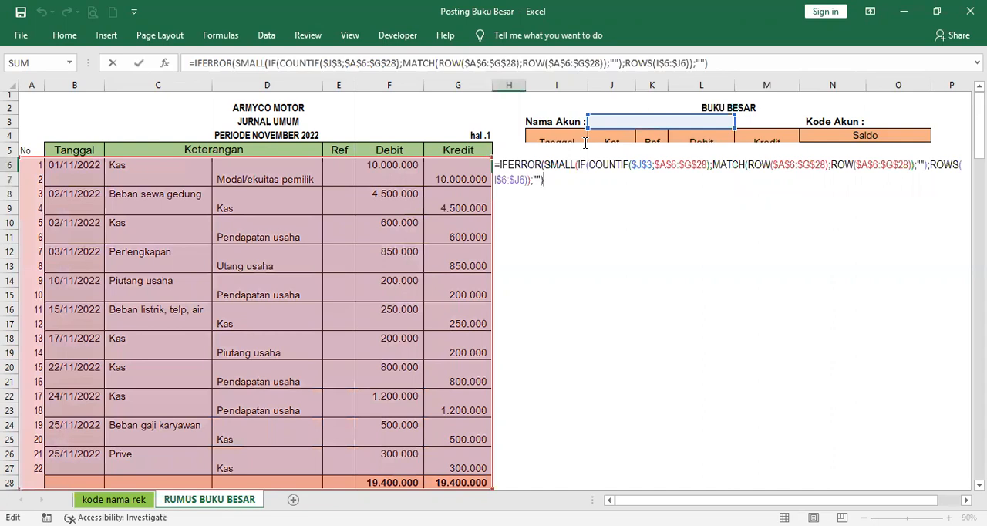
key(Return)
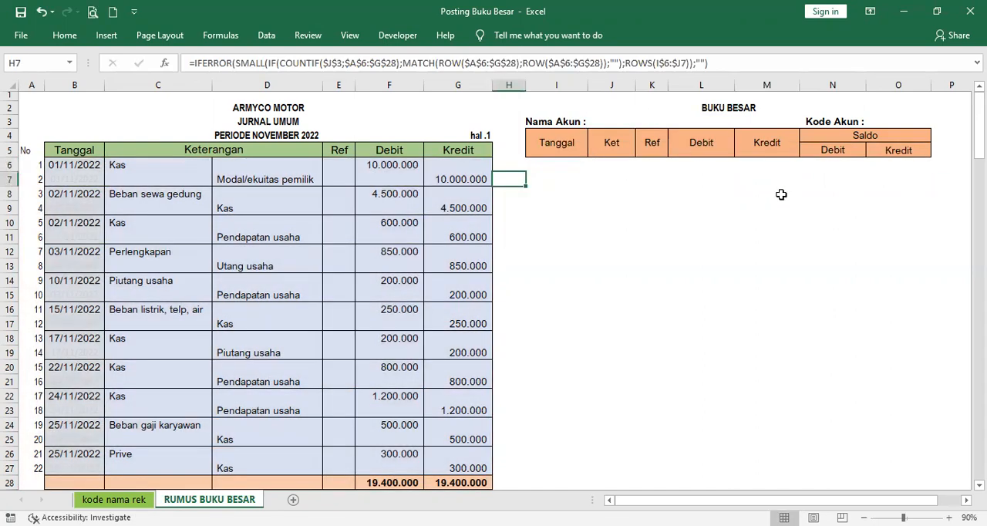
Step: Re-enter the helper formula in H6 as an array formula and fill it down to H27
click(514, 166)
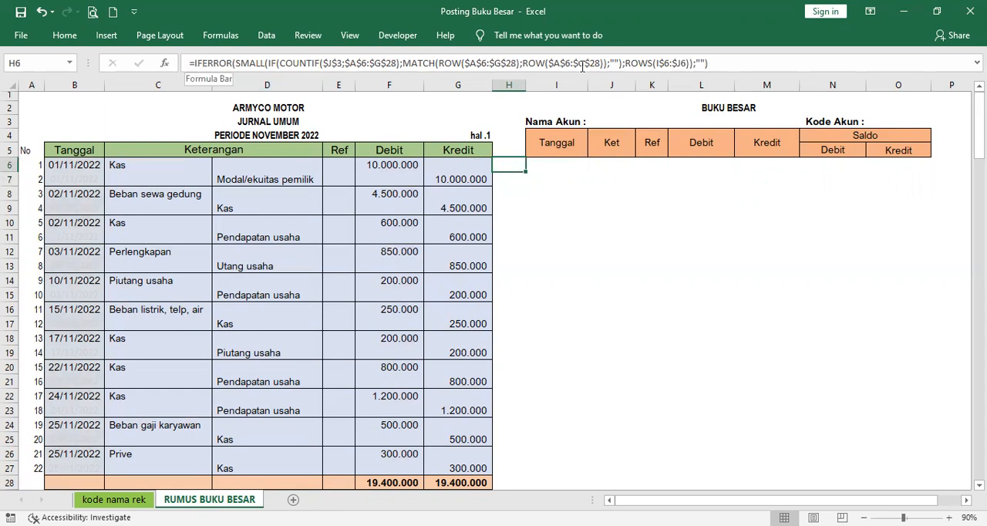
click(714, 64)
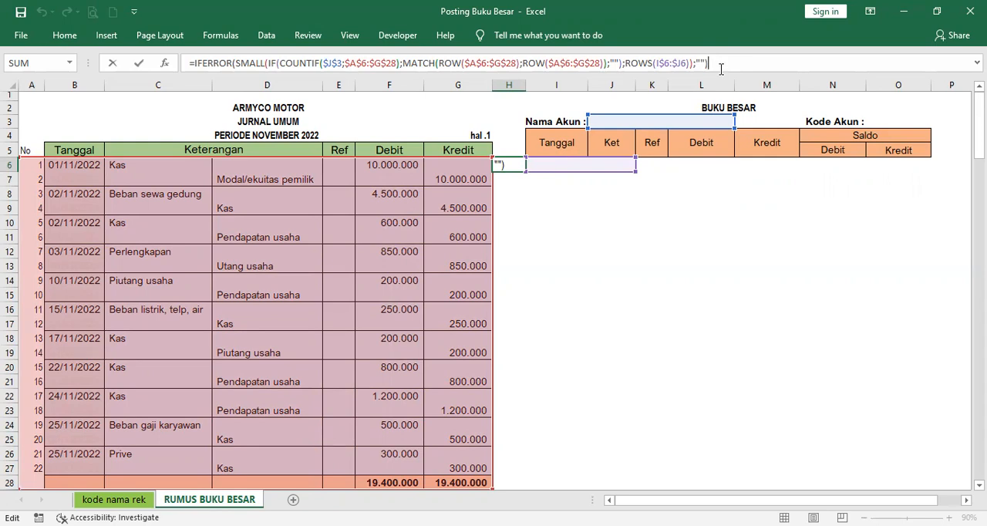
key(ctrl+shift+Return)
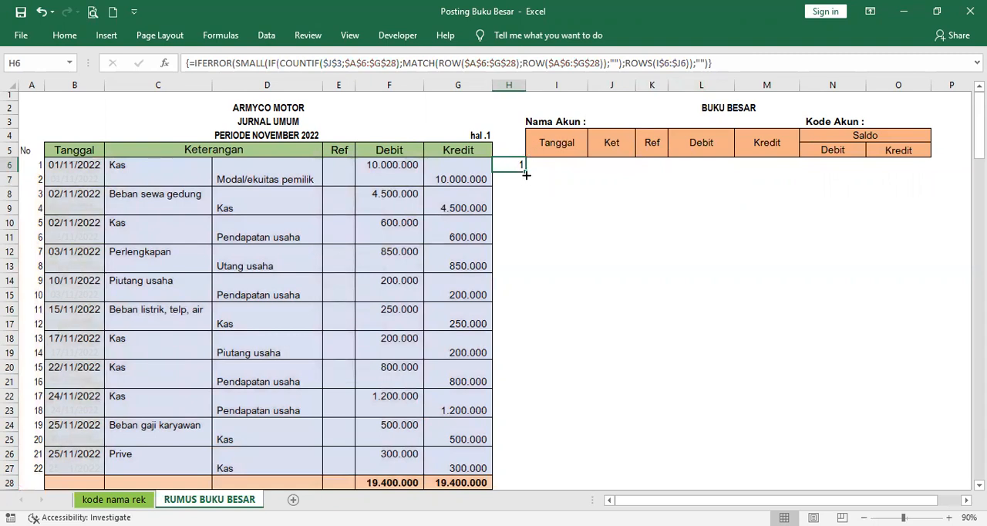
drag(526, 173, 506, 473)
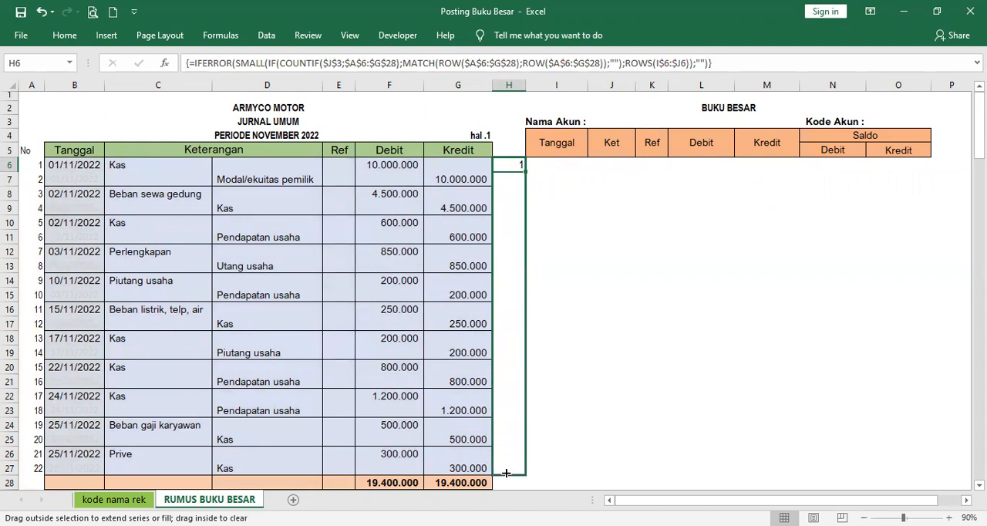
drag(506, 473, 505, 473)
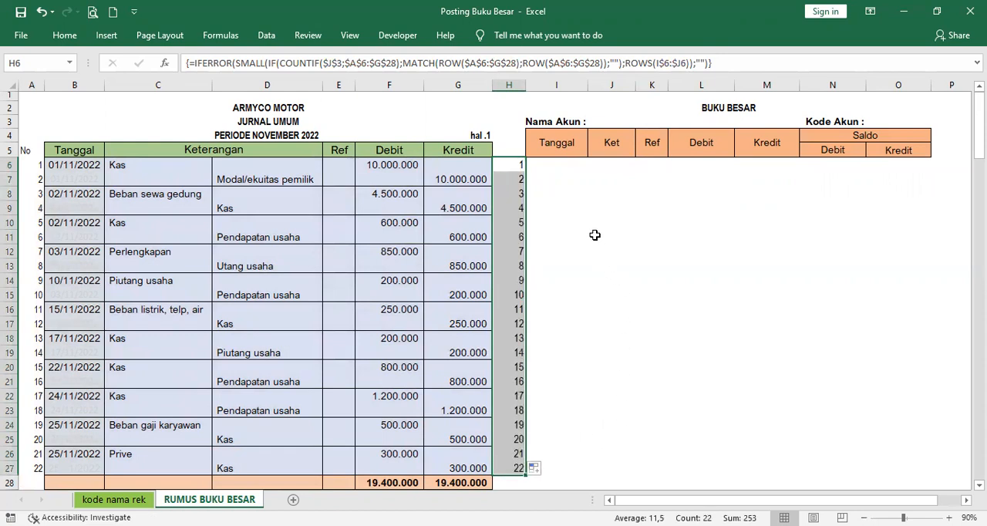
Step: Choose Kas as the Nama Akun in J3, and check the first posted entry's Tanggal and Debit in I6 and L6
click(578, 193)
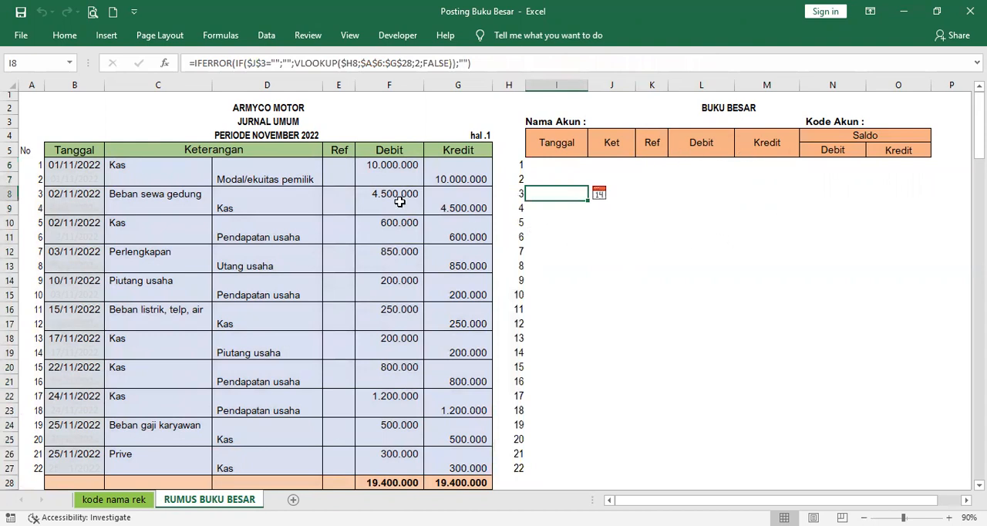
click(635, 121)
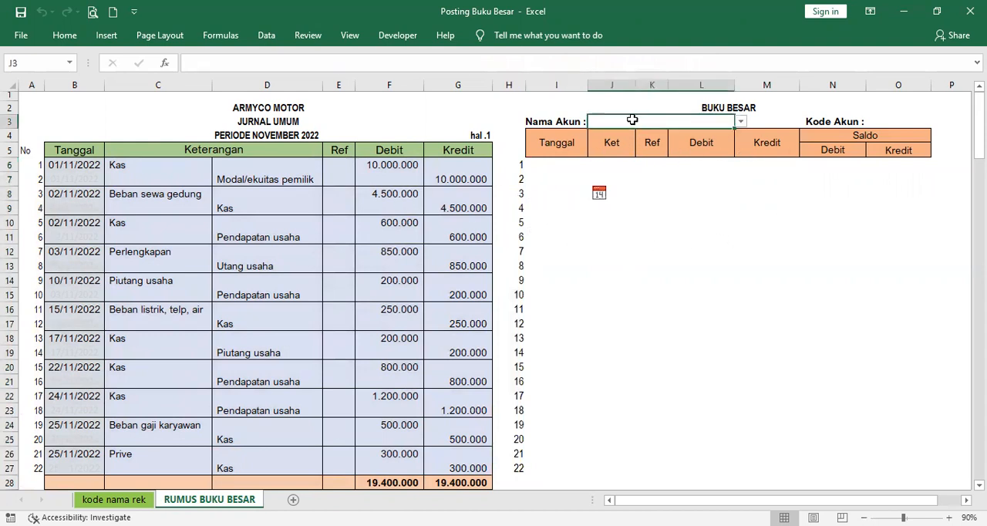
click(740, 124)
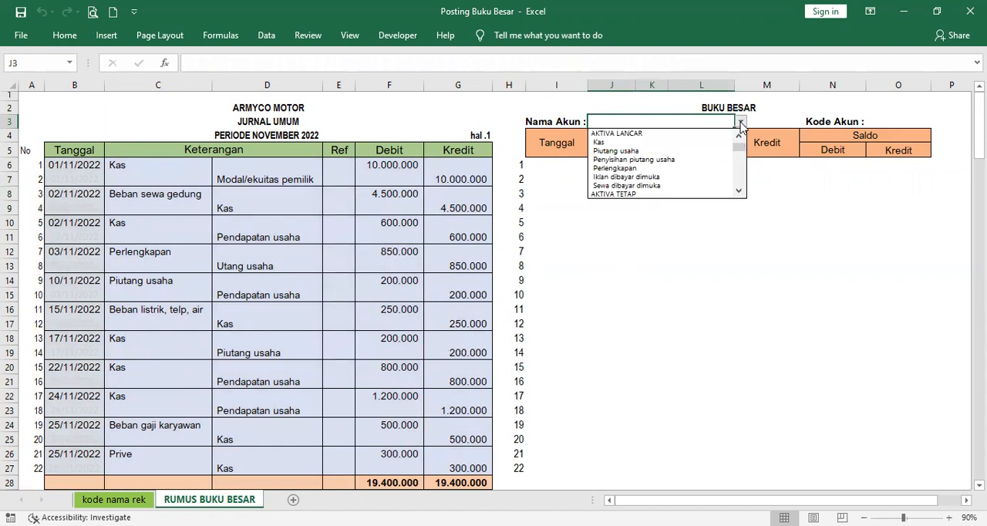
click(715, 143)
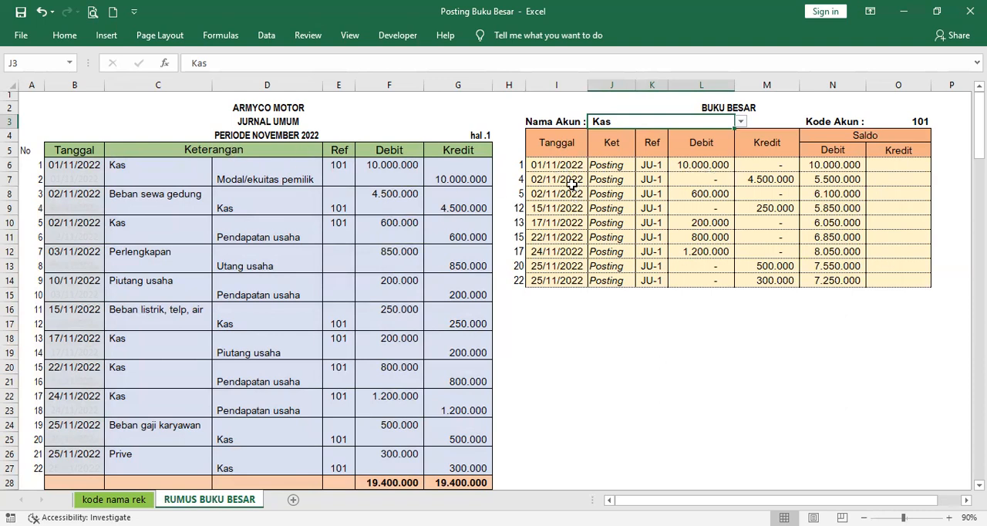
click(547, 165)
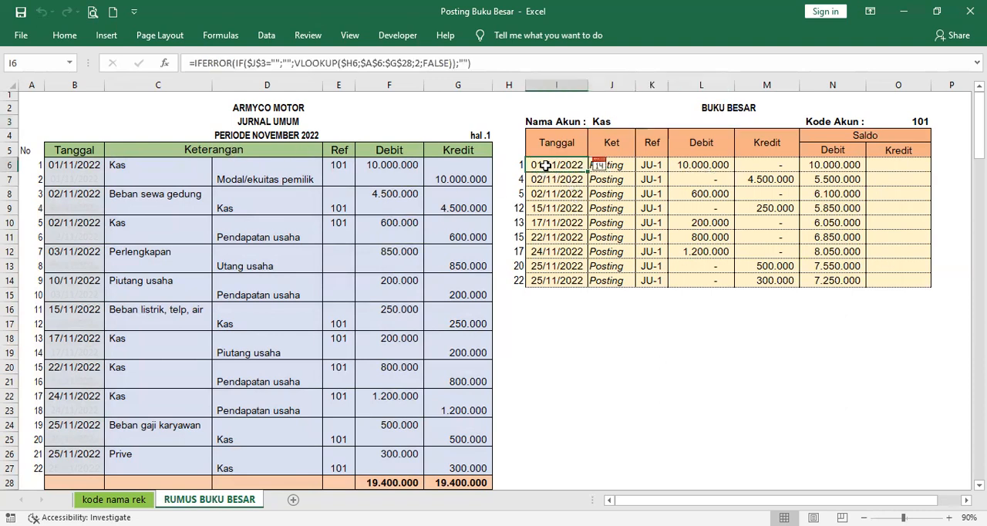
click(697, 166)
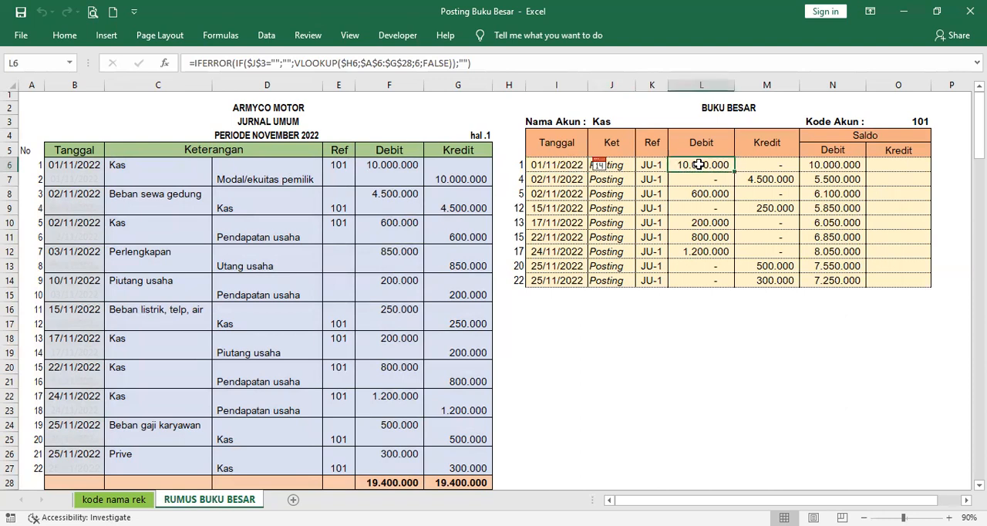
Step: Compare the Kas ledger postings with the journal entries, examining Ket, Ref, Kredit and the Saldo Debit formulas in rows 6 and 7
click(127, 165)
click(368, 165)
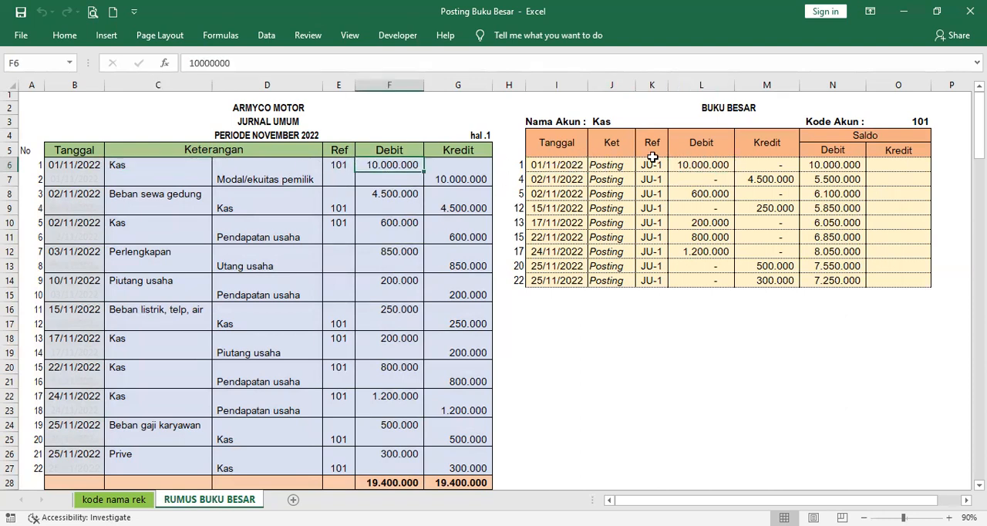
click(606, 165)
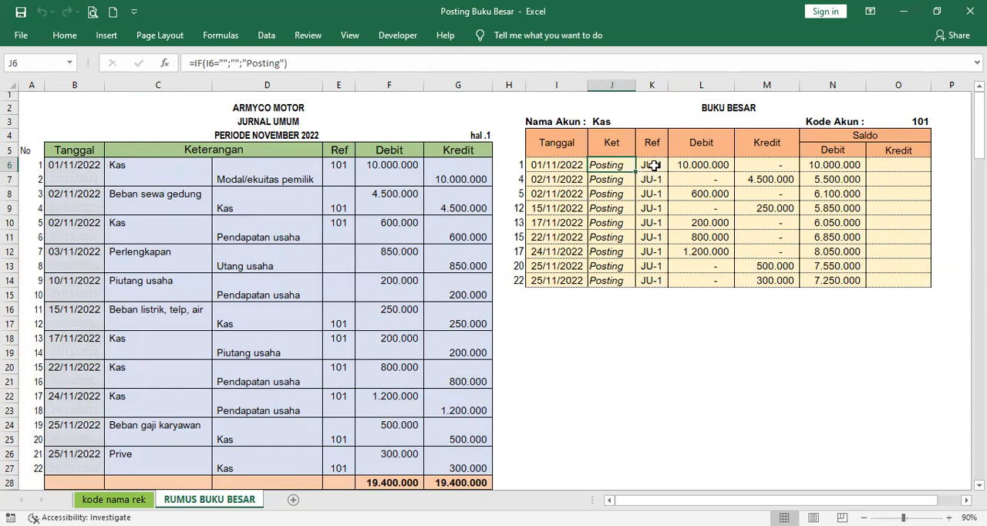
click(653, 166)
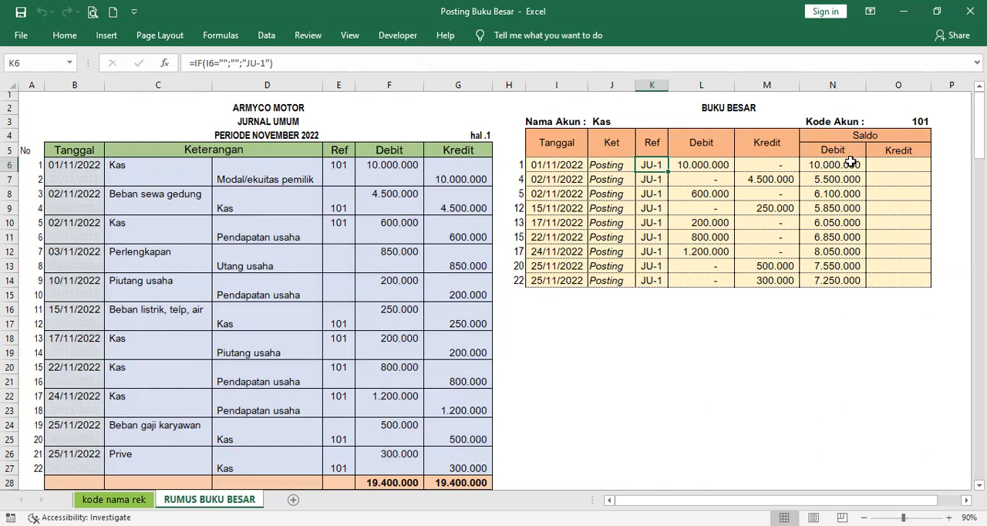
click(549, 177)
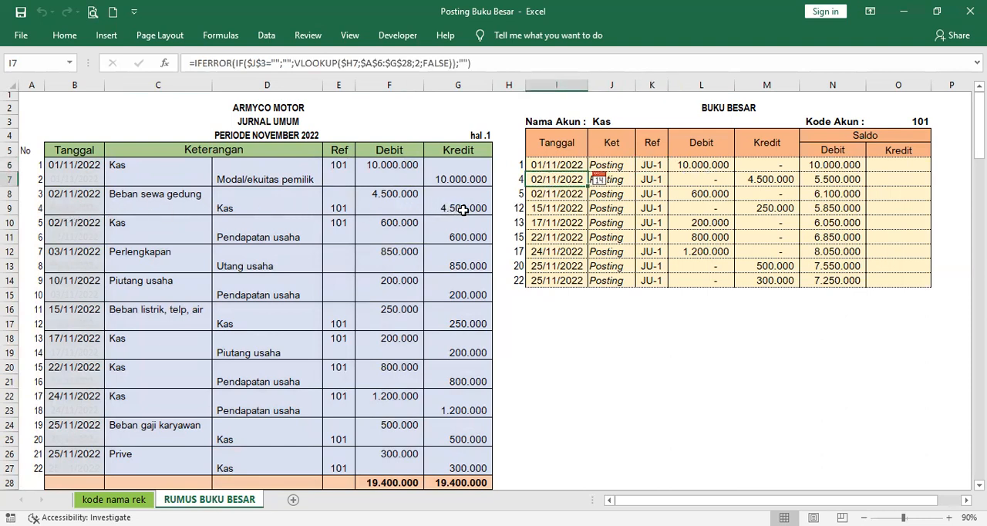
click(761, 182)
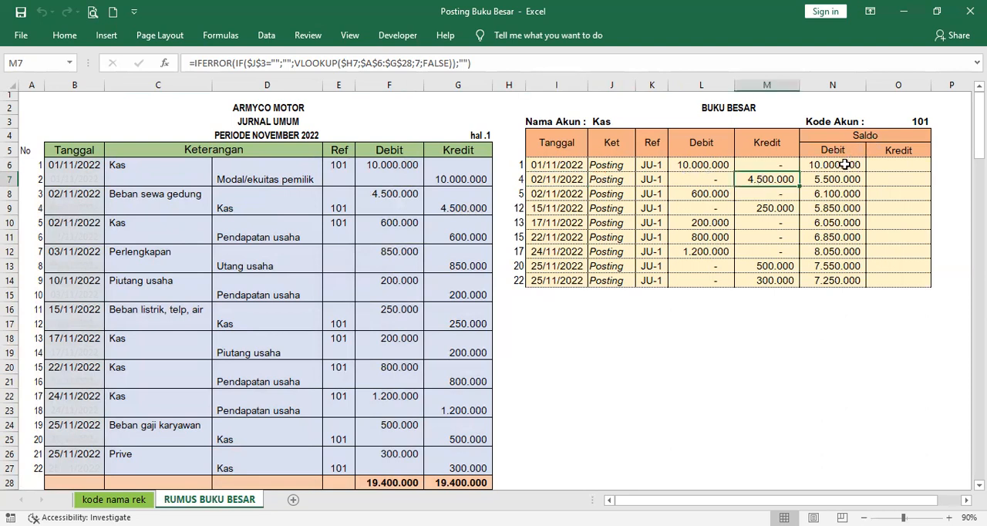
click(844, 165)
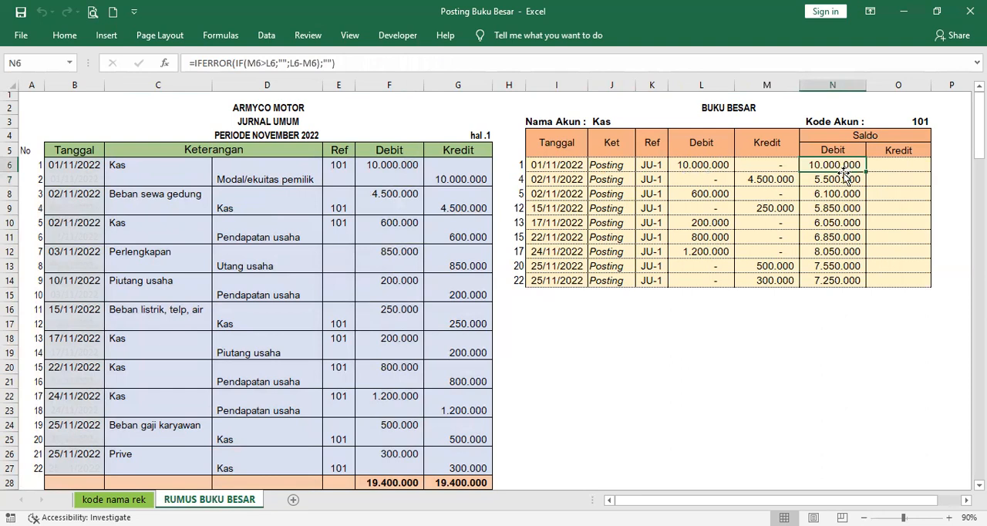
click(779, 180)
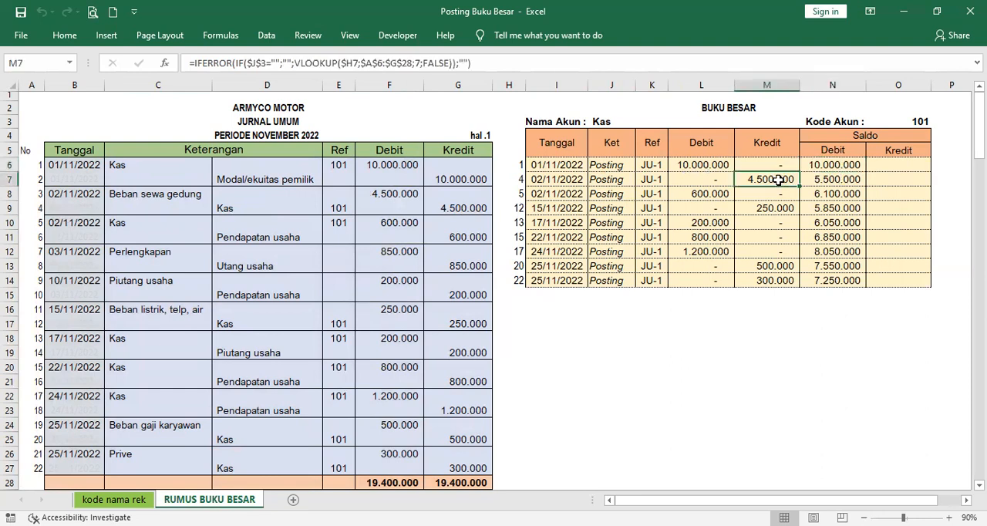
click(843, 180)
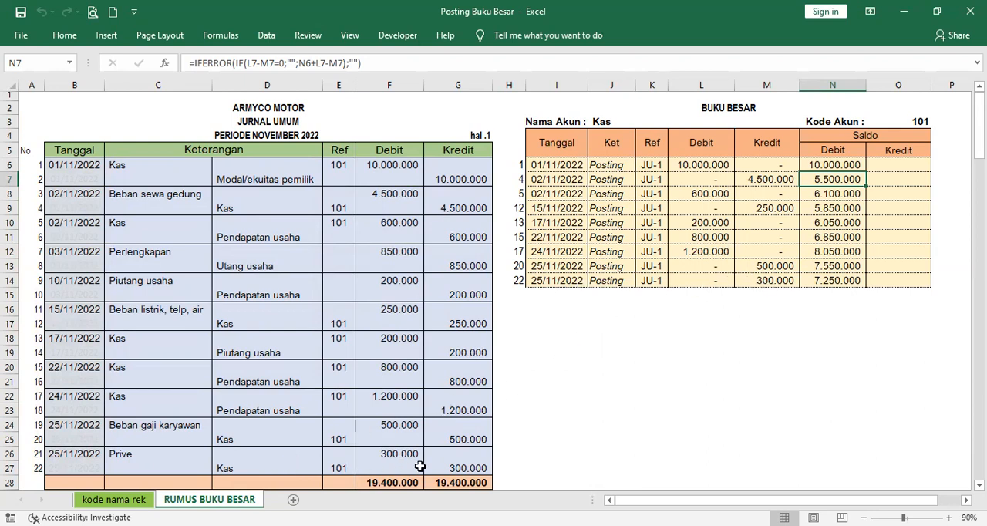
click(452, 467)
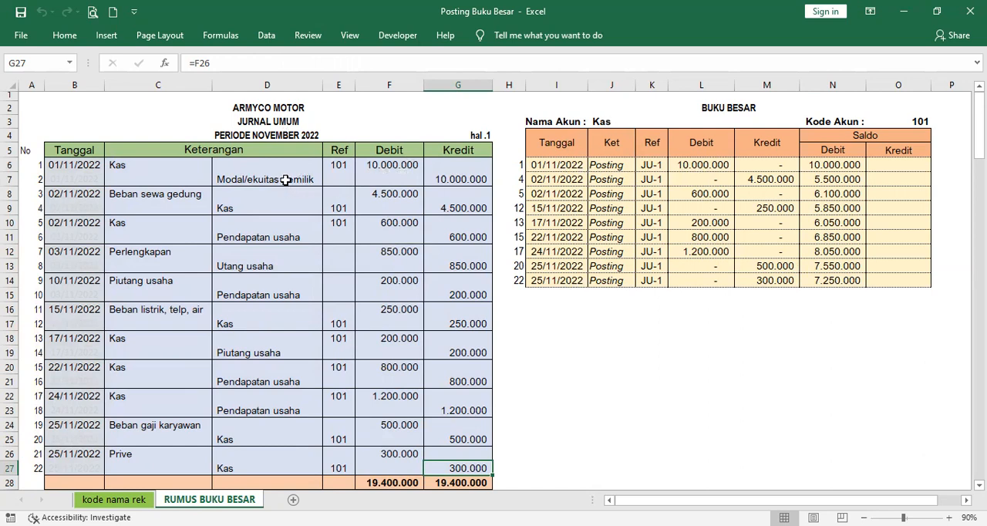
Step: Choose Modal/ekuitas pemilik as the Nama Akun in J3, and check its journal Ref in E7 against the Kode Akun in O3
click(657, 125)
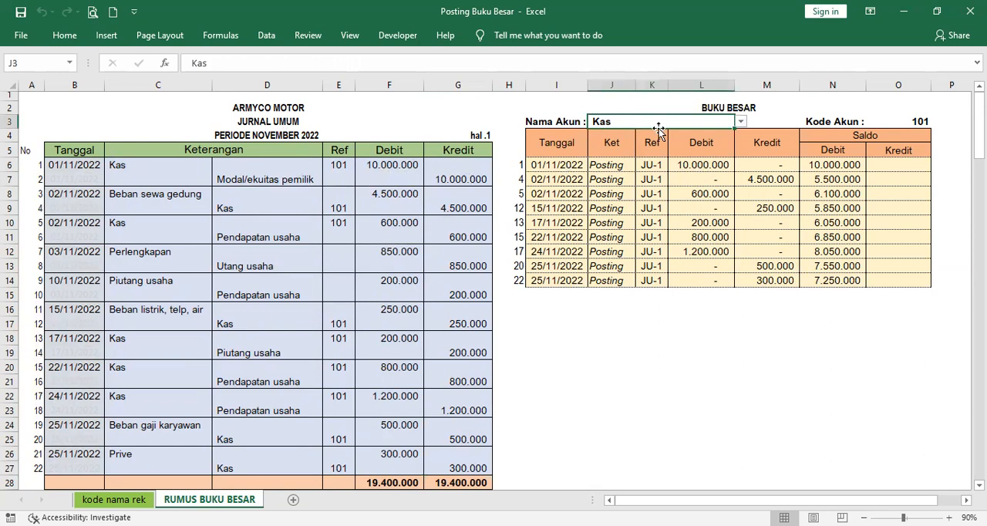
click(740, 122)
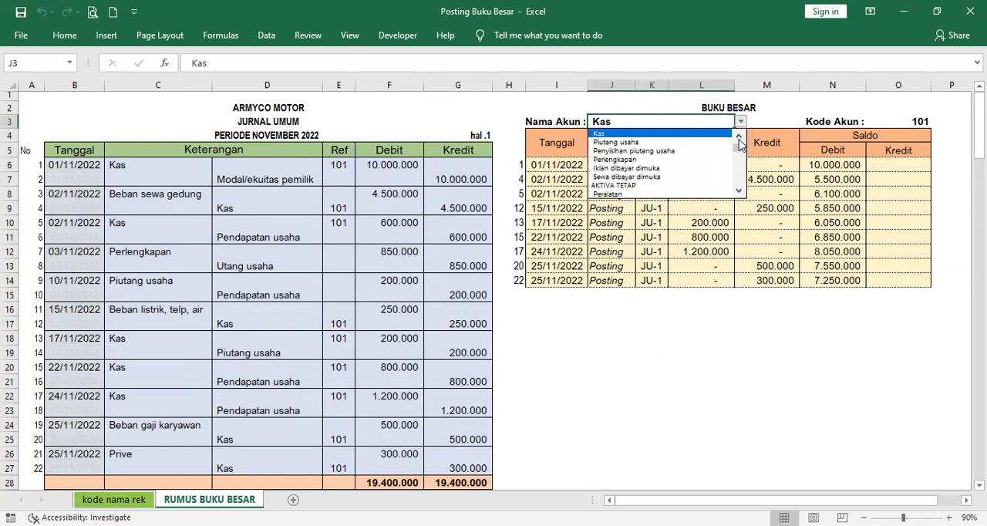
click(740, 175)
click(740, 176)
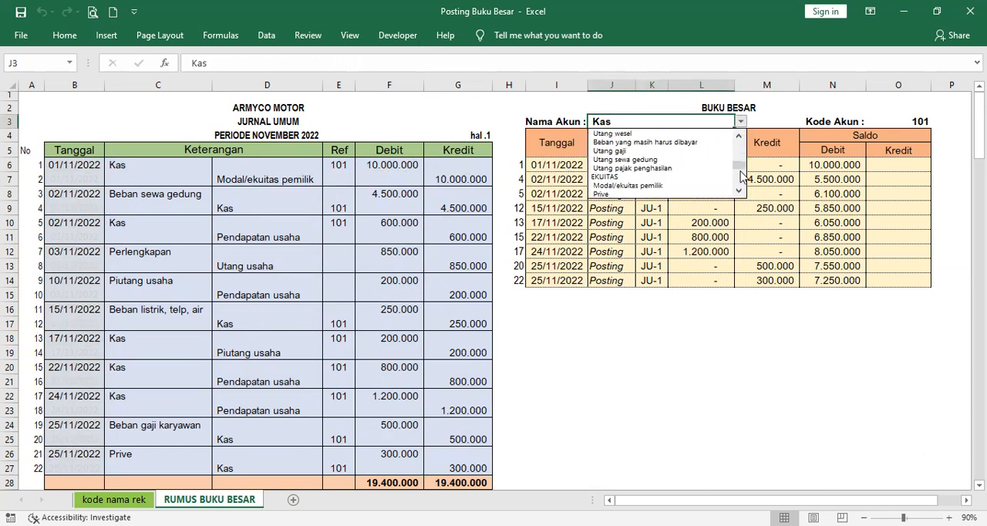
click(696, 185)
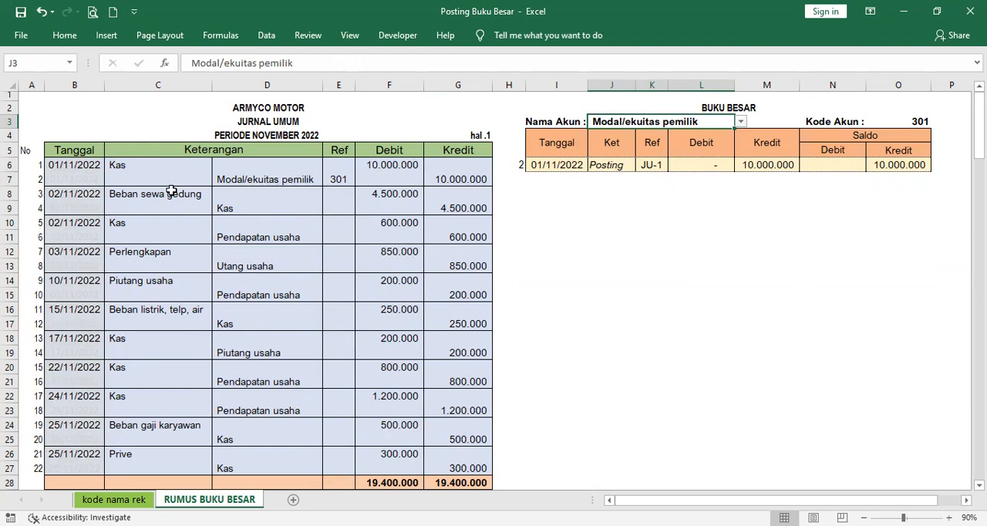
click(337, 180)
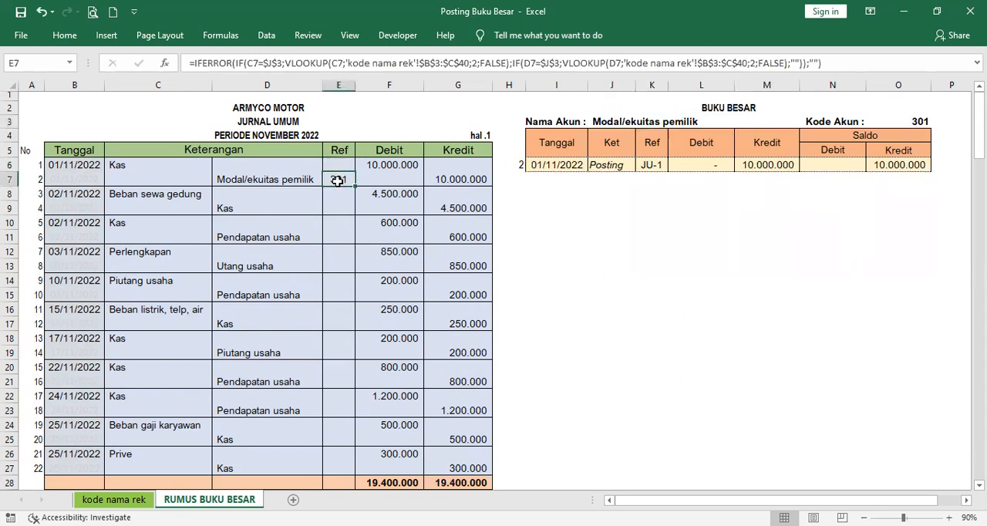
click(923, 121)
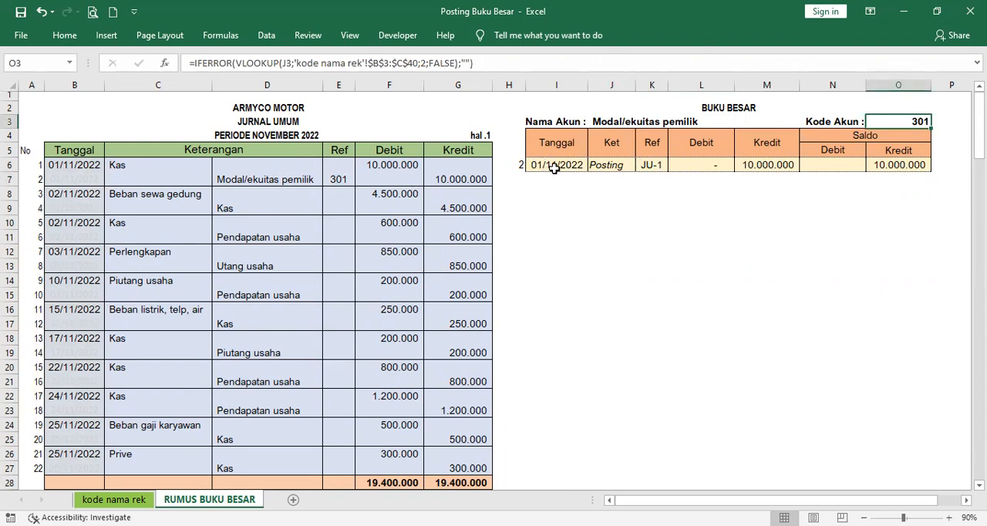
Step: Choose Beban sewa gedung as the Nama Akun in J3
click(639, 121)
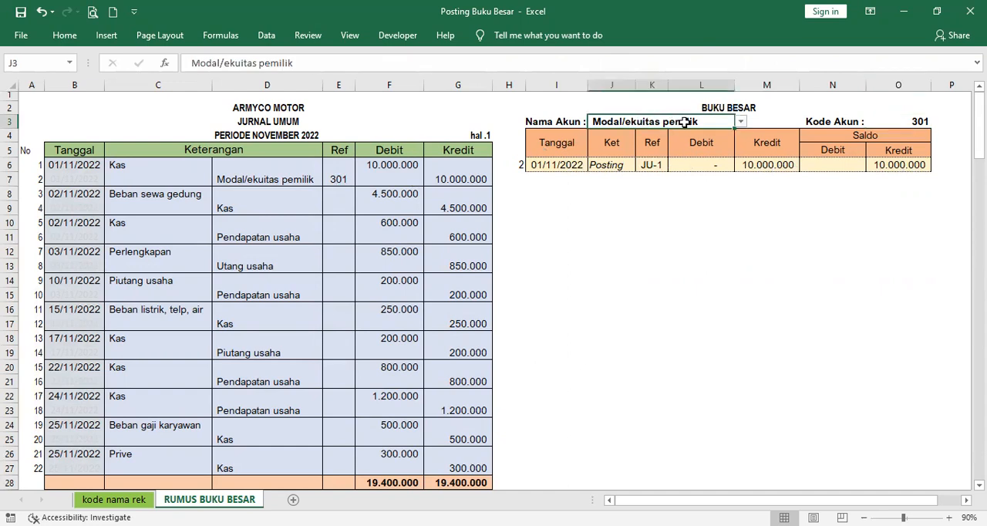
click(740, 121)
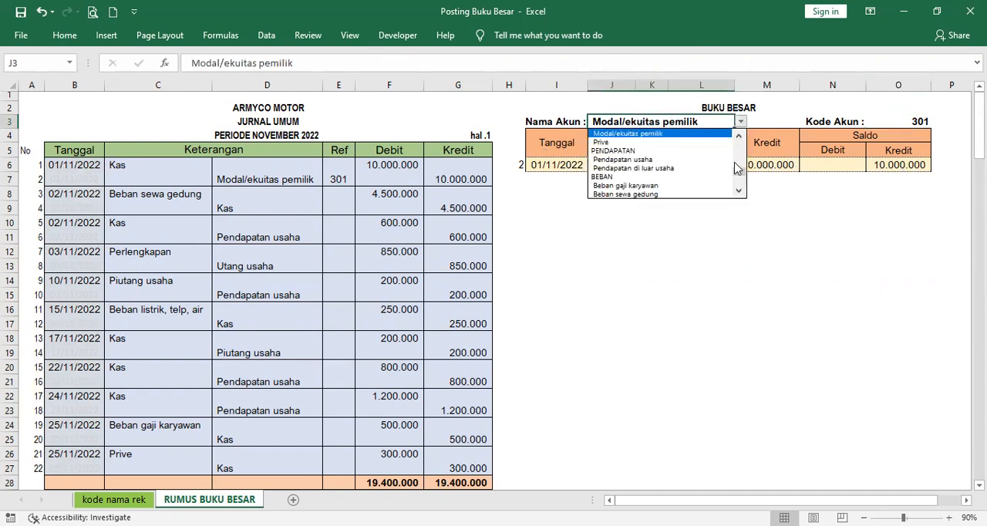
click(691, 194)
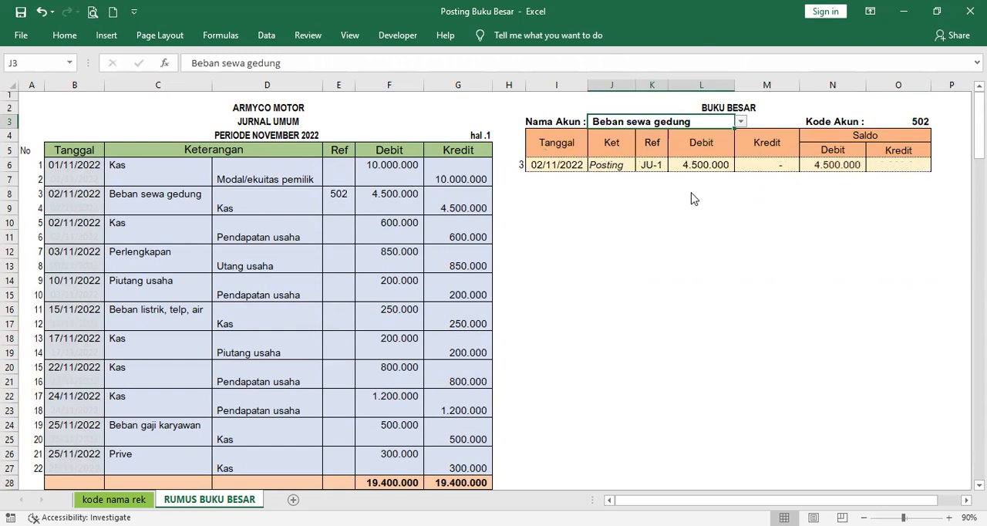